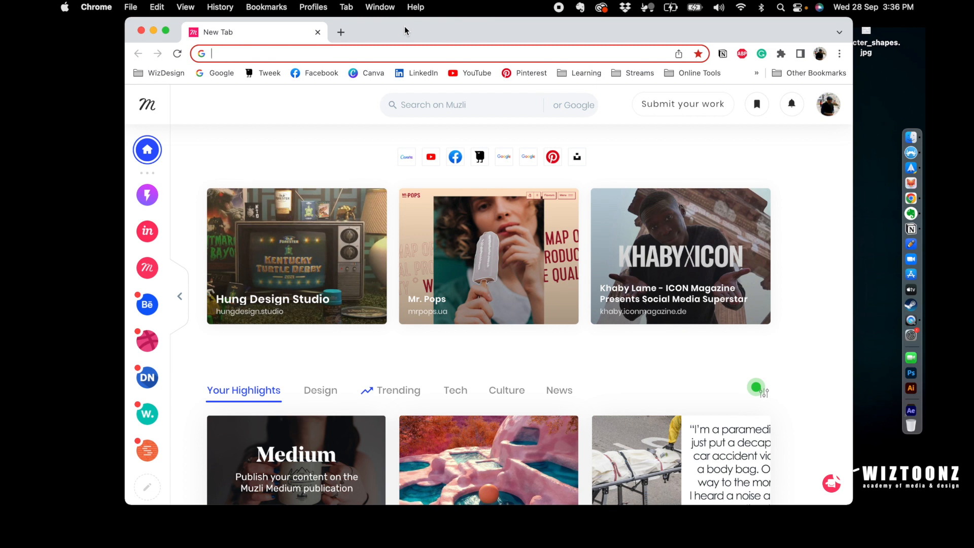
Open the Canva home page at canva.com in the browser
left_click_drag(405, 31, 409, 29)
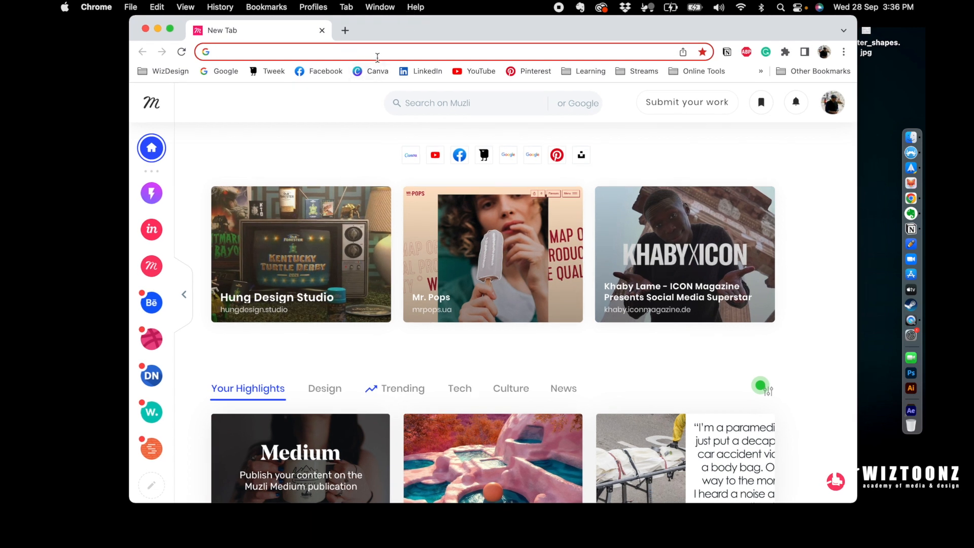
type("can")
key("Return")
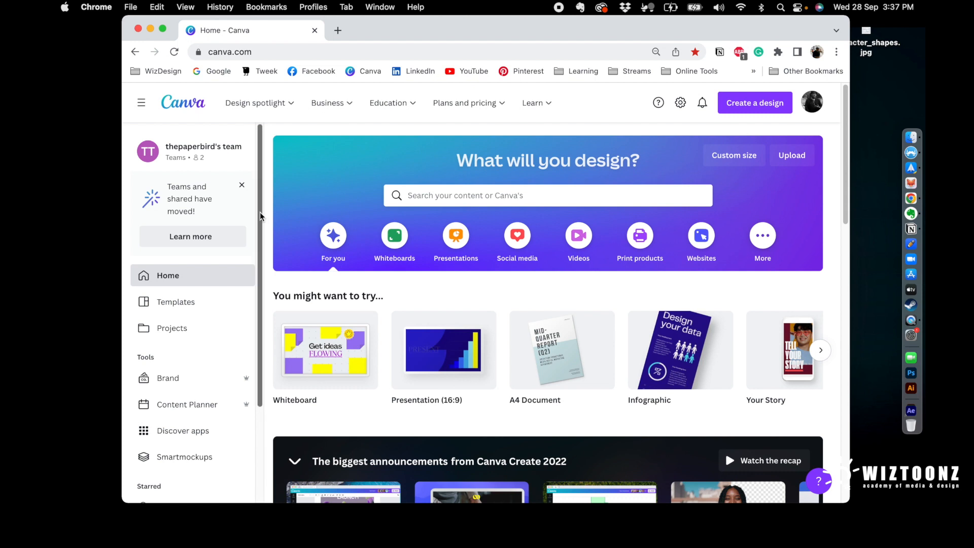
scroll(262, 219, "down", 1)
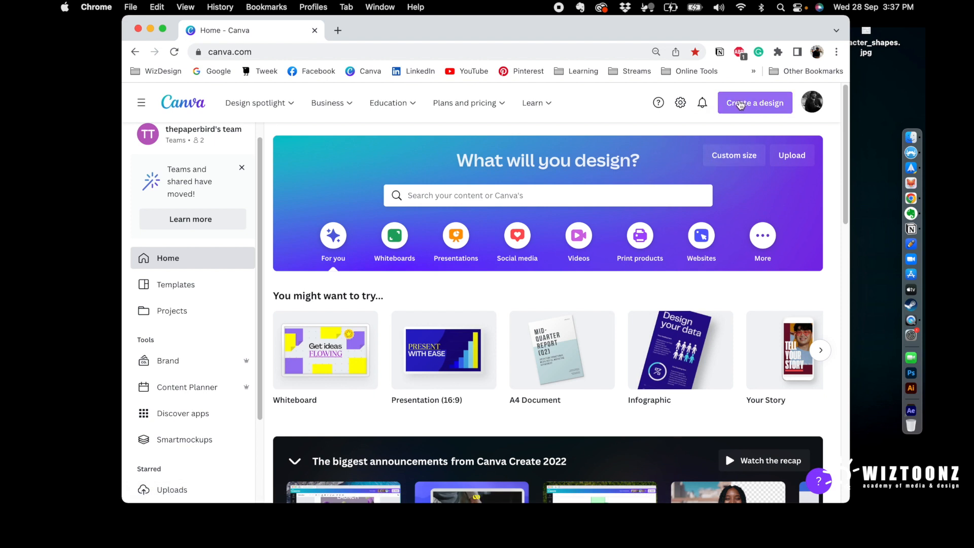
Create a new blank A4 Document design of 210 × 297 mm
left_click(740, 104)
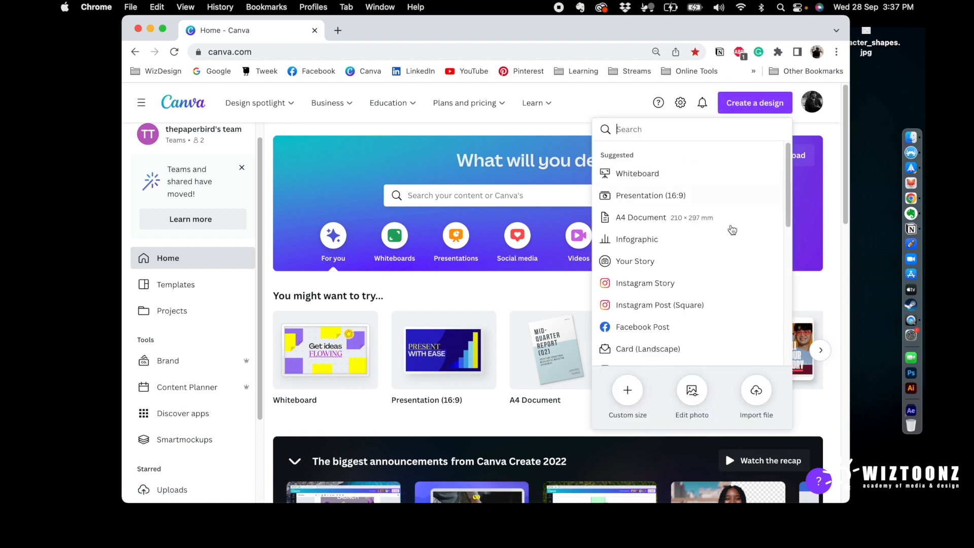
mouse_move(789, 178)
left_mouse_down()
mouse_move(784, 300)
mouse_move(777, 169)
left_mouse_up()
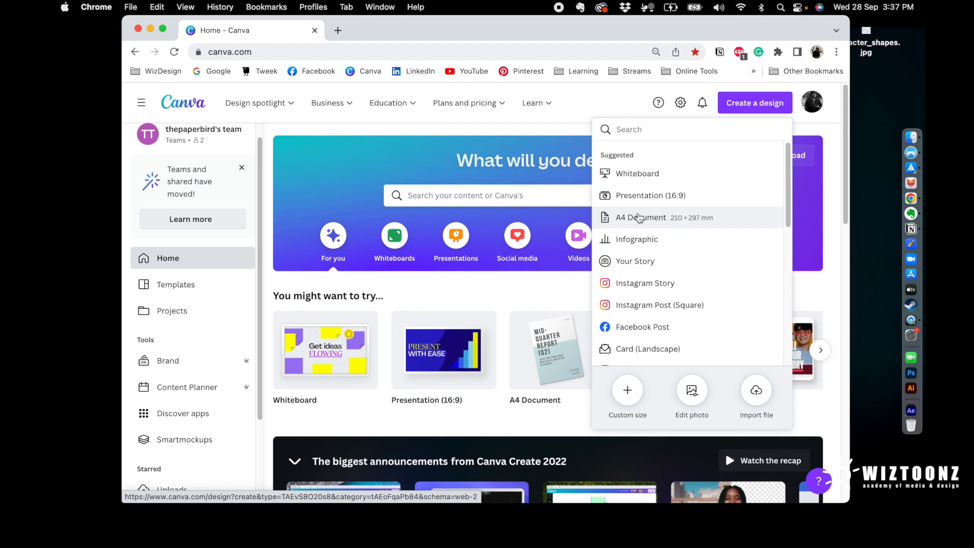
left_click(638, 219)
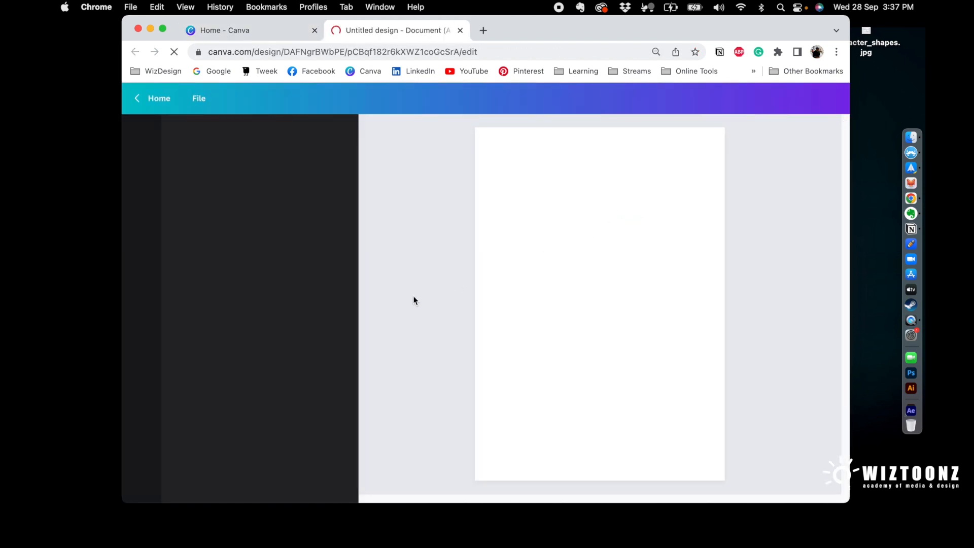
left_click(835, 100)
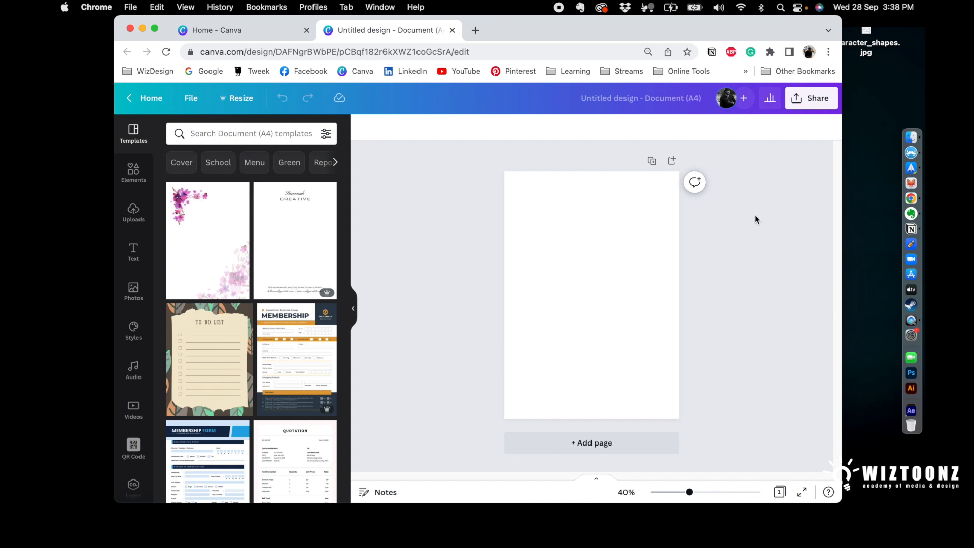
Rename the untitled design as Layout
left_click(624, 99)
key("BackSpace")
type("Layout")
key("Return")
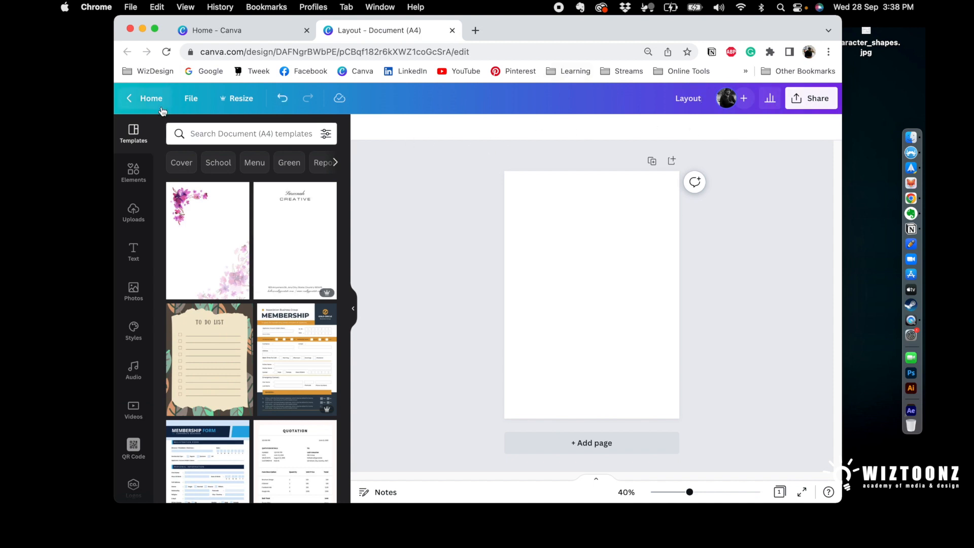
Look over the file options and the A4 document templates, and collapse the side panel
left_click(186, 101)
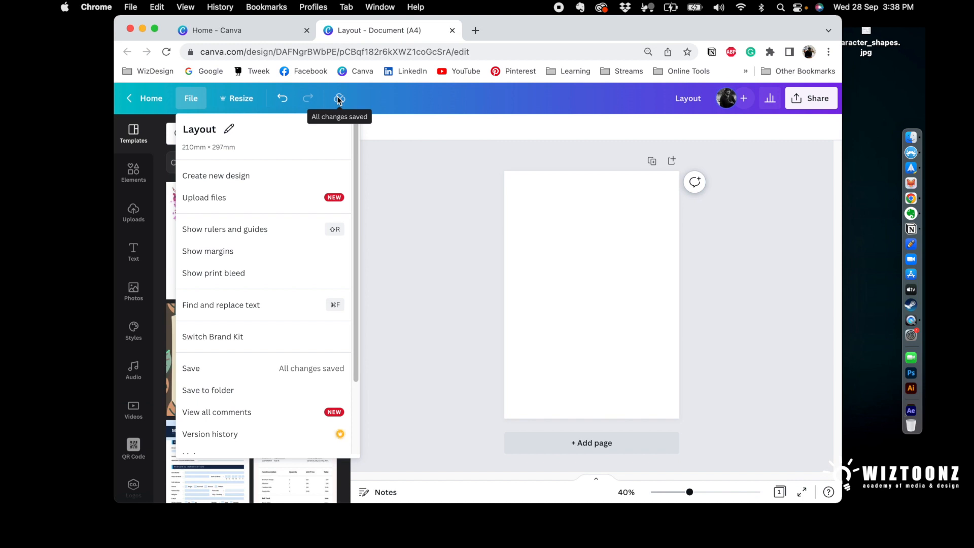
left_click(384, 100)
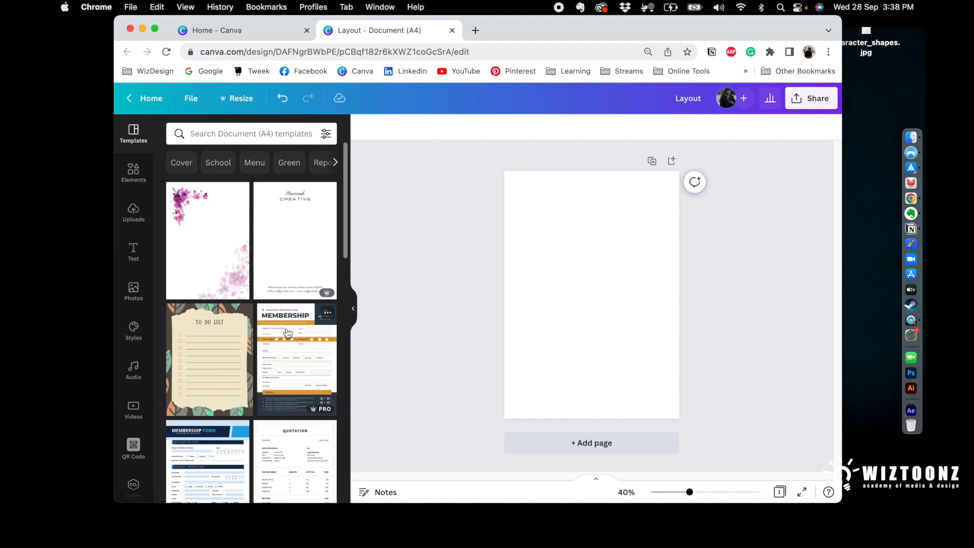
scroll(289, 333, "down", 10)
scroll(284, 333, "up", 5)
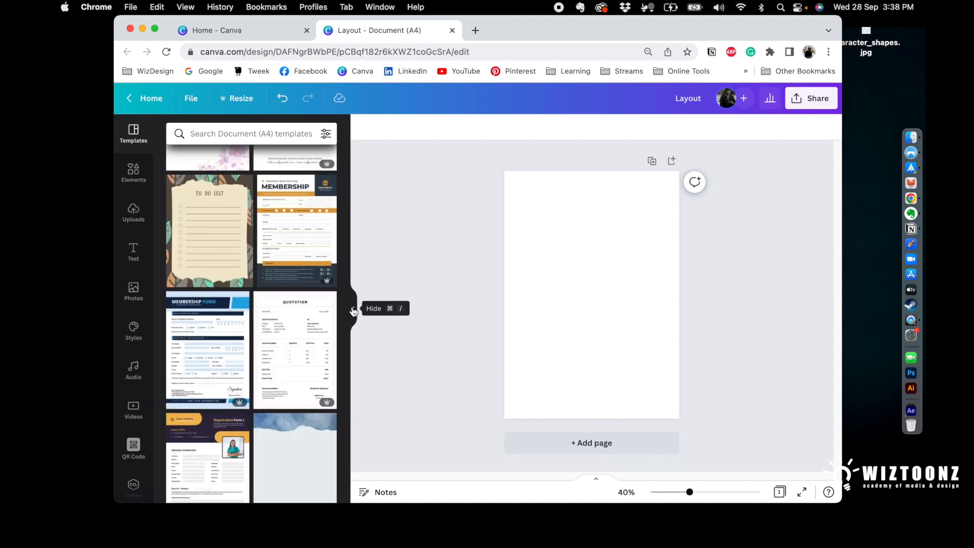
left_click(354, 311)
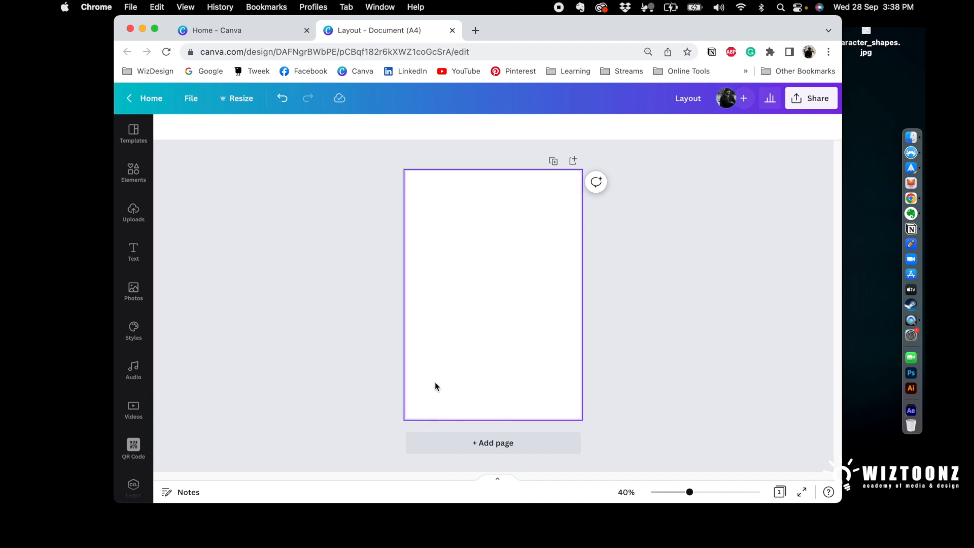
Add a second blank page after the first one and delete it again
left_click(574, 166)
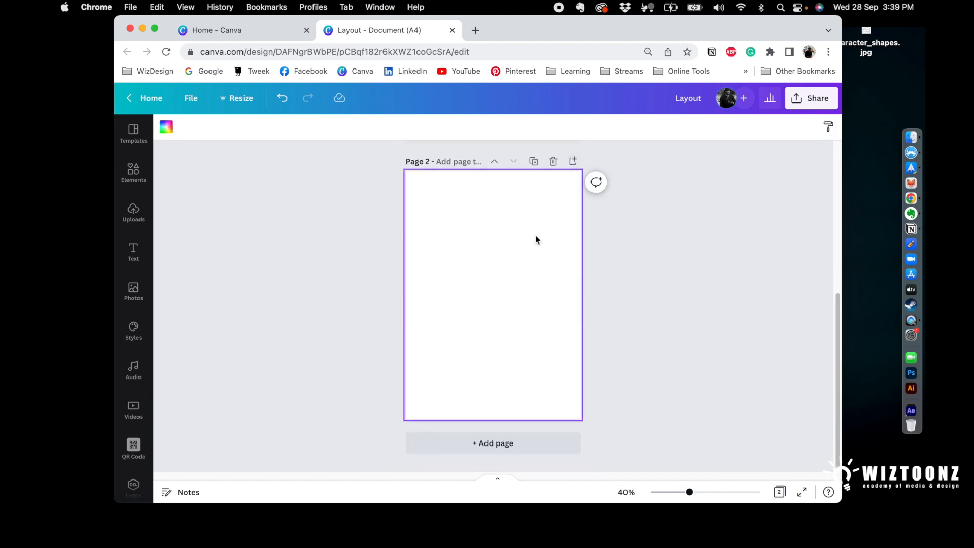
scroll(536, 240, "up", 4)
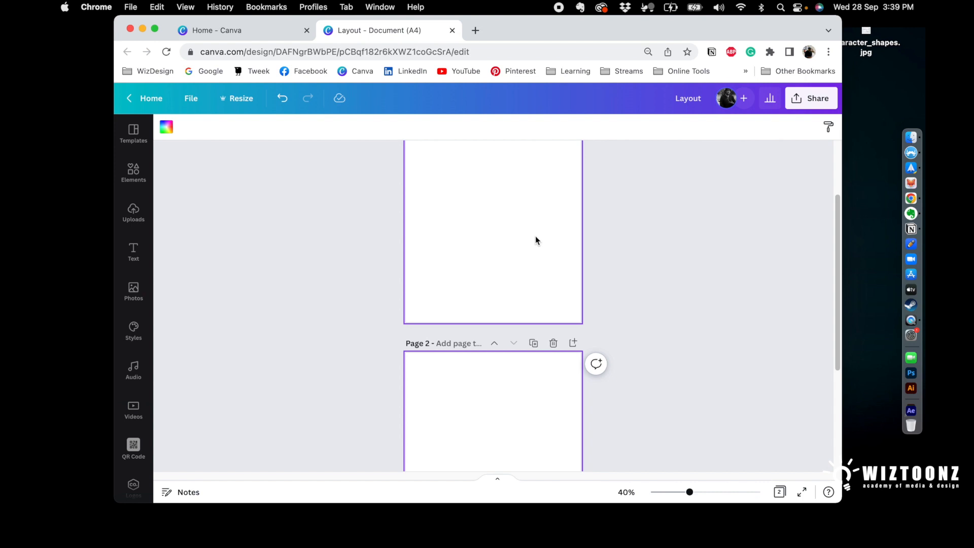
left_click(554, 343)
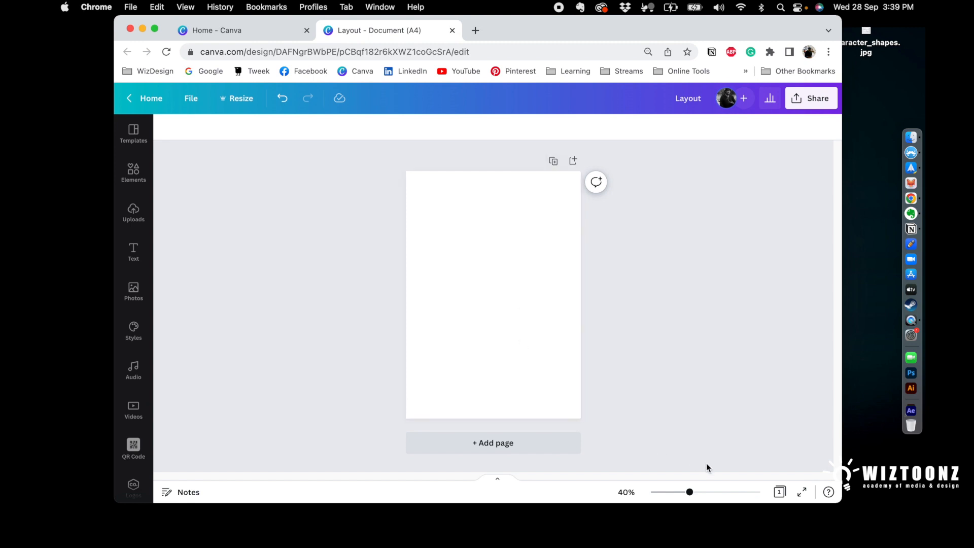
Preview the document in grid view and in full screen, returning to the normal editing view
mouse_move(690, 495)
left_mouse_down()
mouse_move(674, 493)
mouse_move(701, 493)
mouse_move(689, 495)
left_mouse_up()
left_click(780, 493)
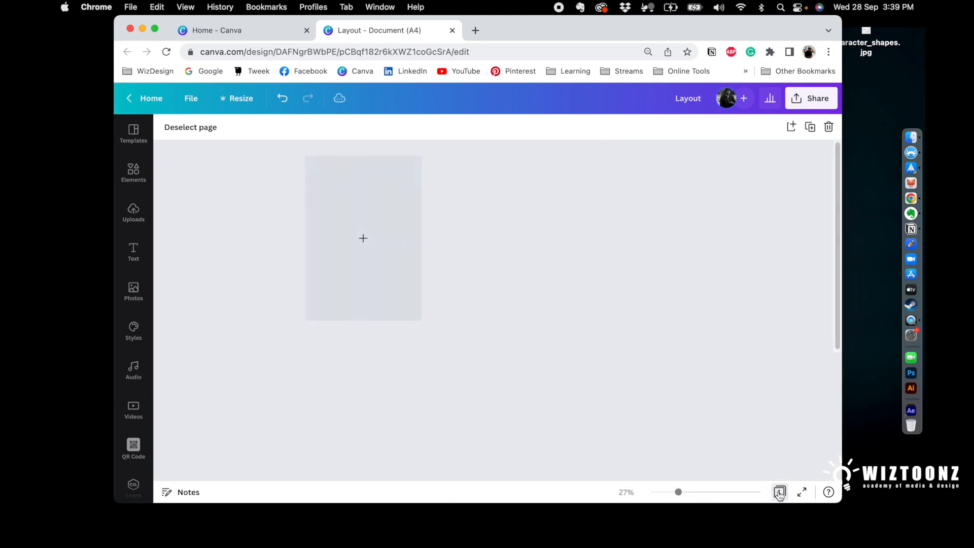
left_click(780, 492)
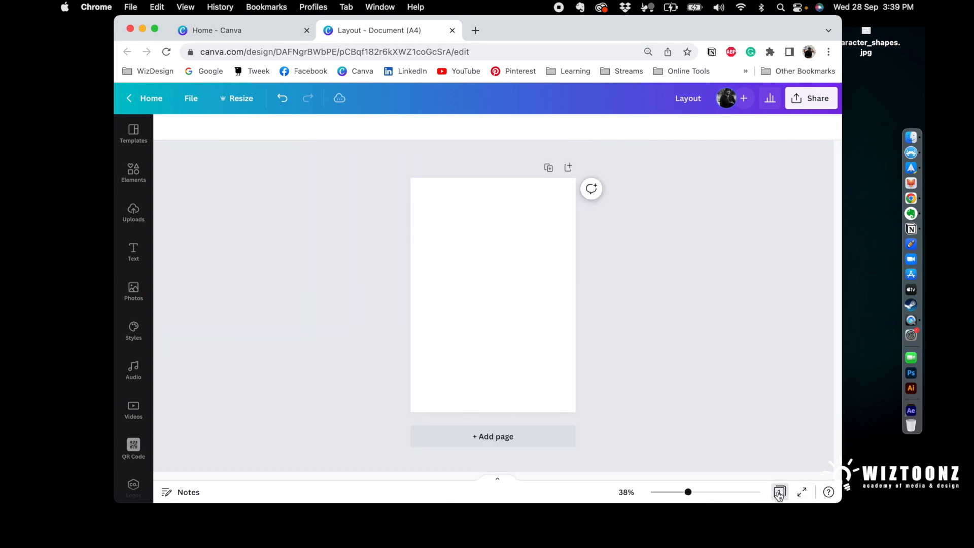
left_click(802, 492)
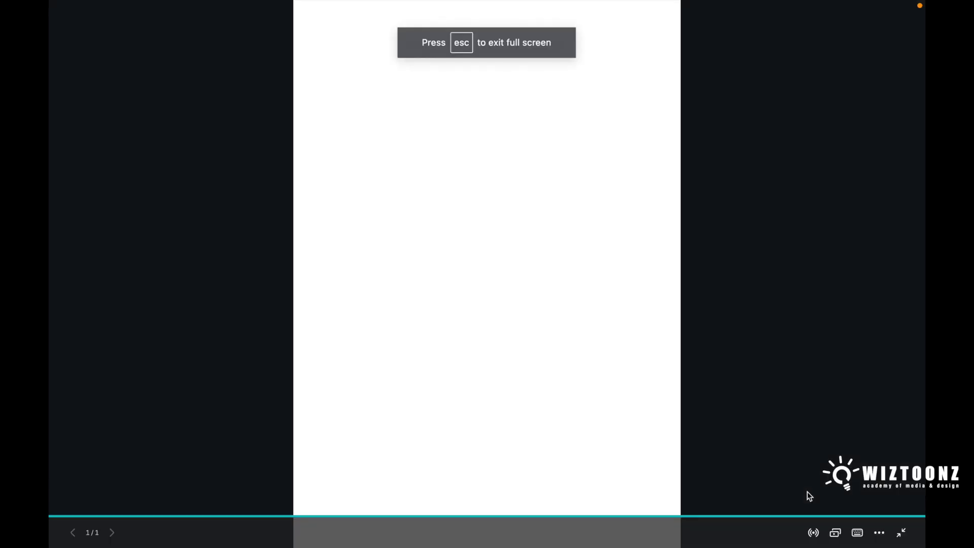
left_click(902, 532)
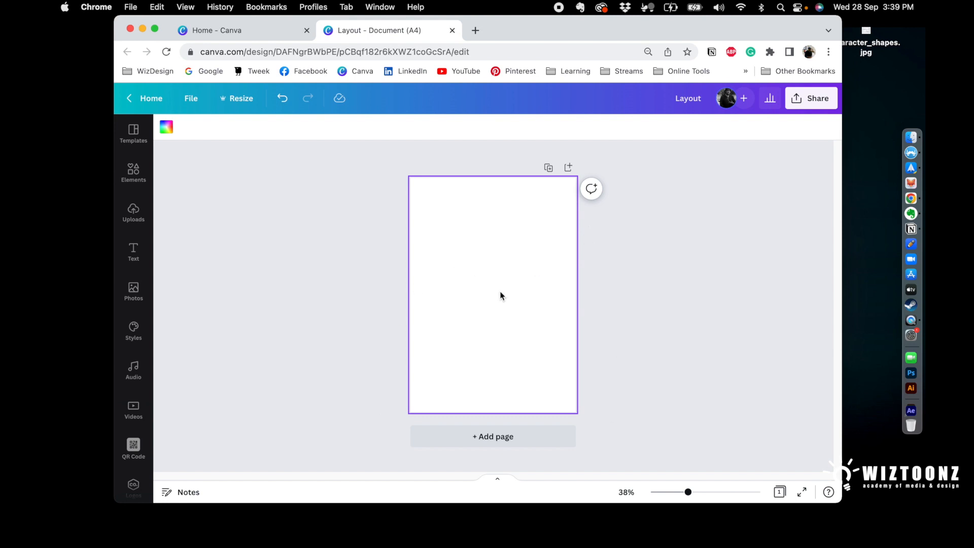
Add a square from the Lines & Shapes elements to the page, collapse the side panel and keep the square selected
left_click(131, 175)
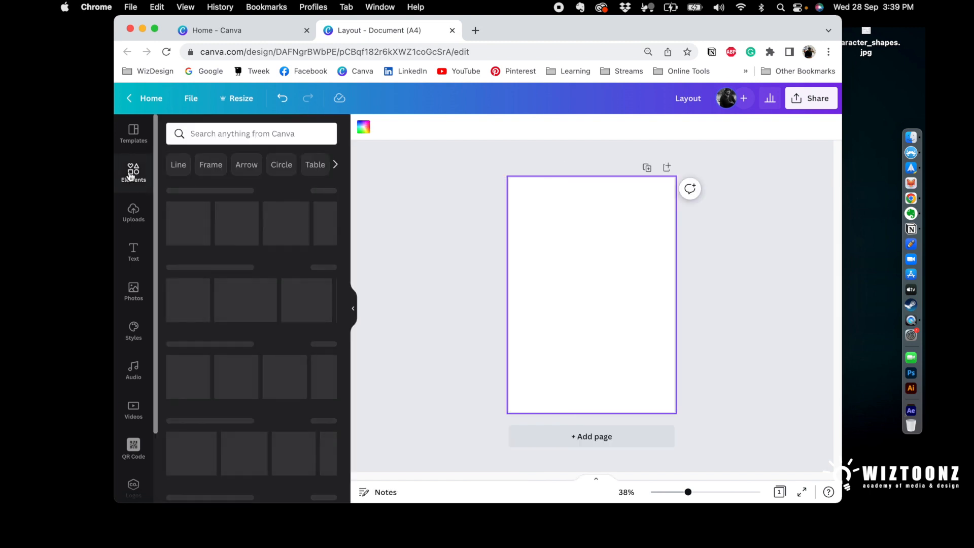
left_click(128, 136)
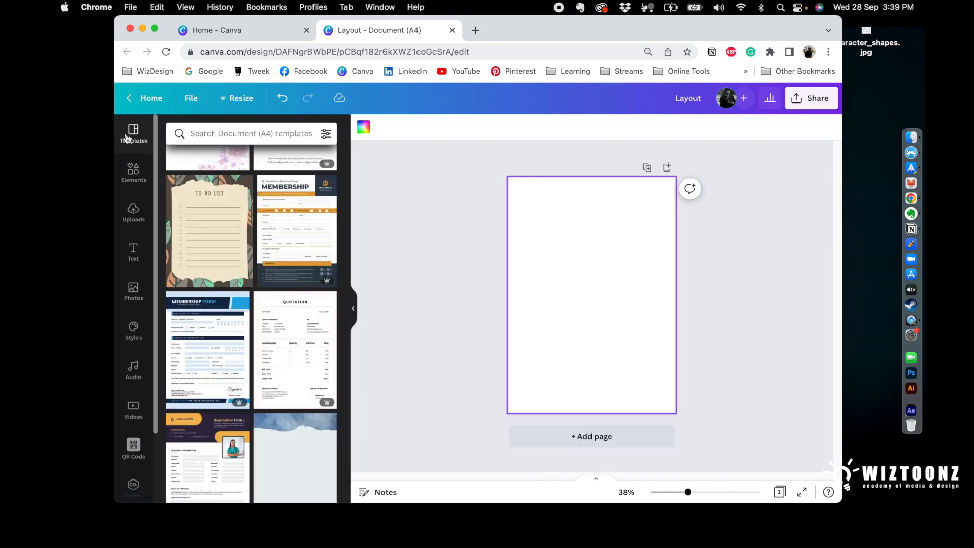
left_click(130, 174)
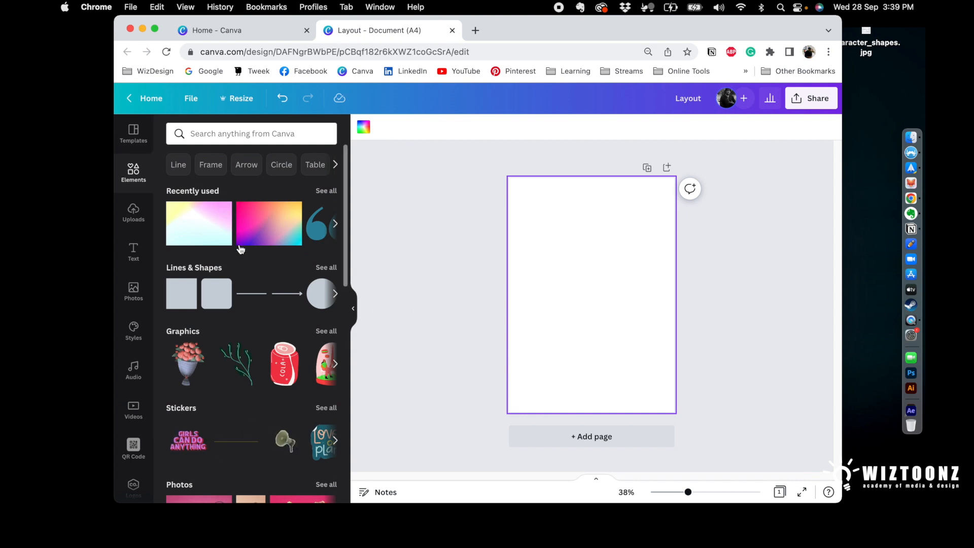
scroll(239, 249, "down", 5)
scroll(238, 246, "up", 5)
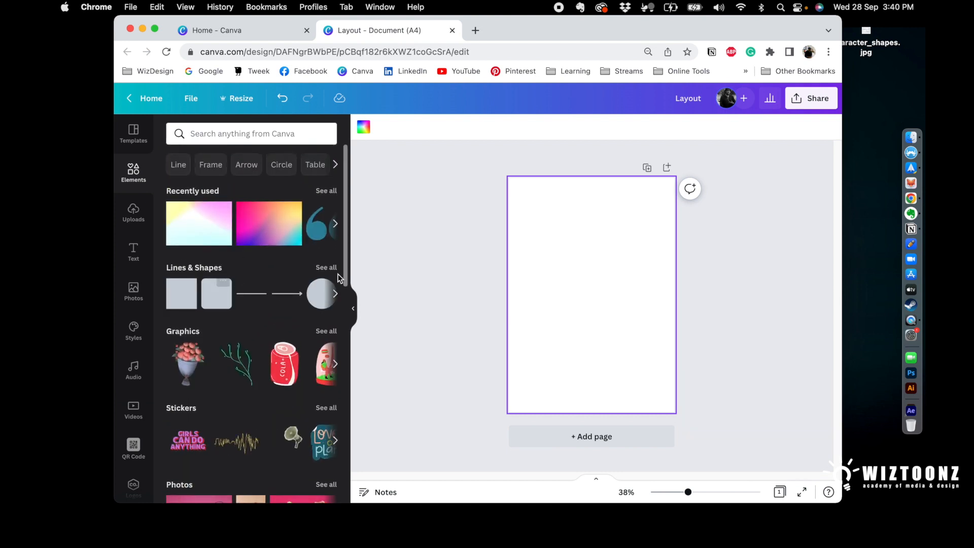
left_click(326, 268)
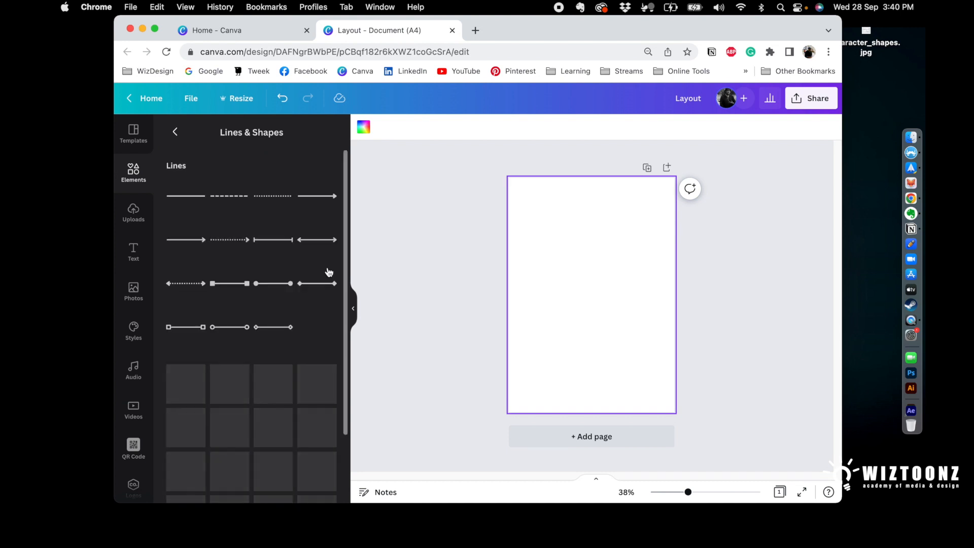
scroll(274, 284, "down", 10)
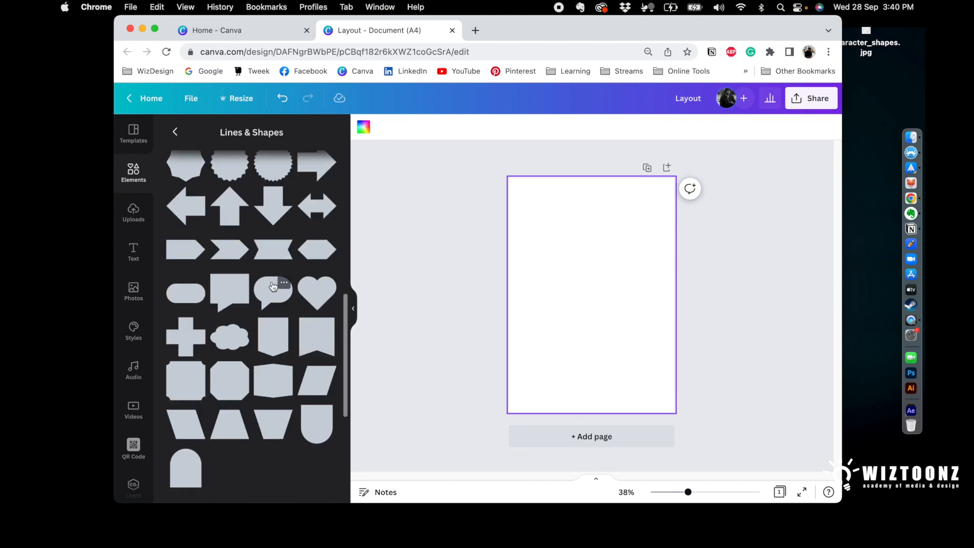
scroll(273, 286, "up", 10)
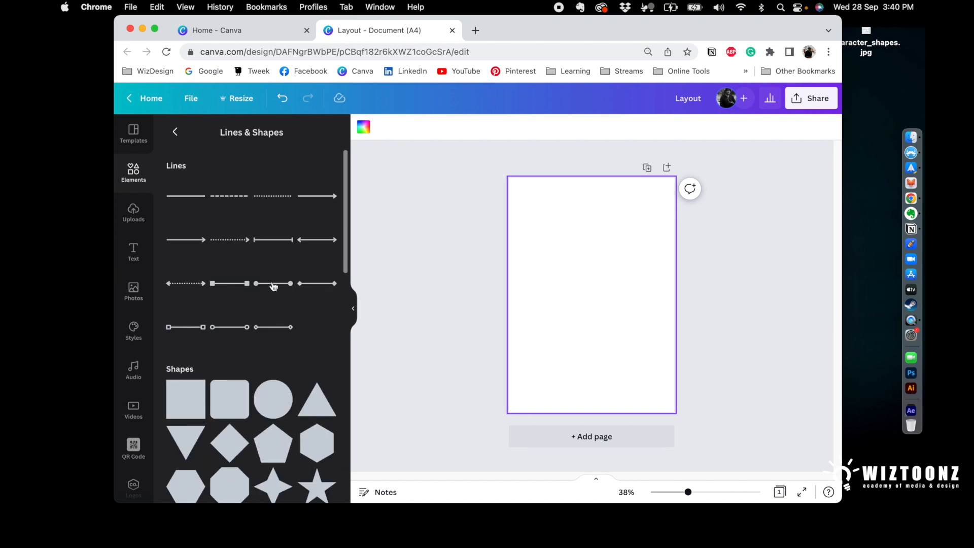
left_click(190, 395)
left_click(355, 310)
left_click(528, 290)
left_click(489, 297)
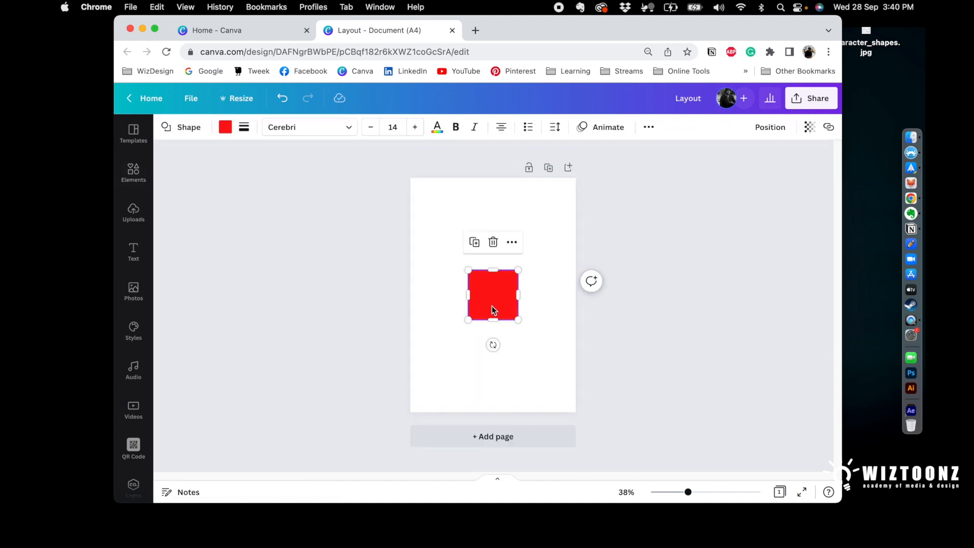
Enlarge the red square into a slightly wider rectangle and move it into the upper half of the page
left_click_drag(494, 298, 453, 304)
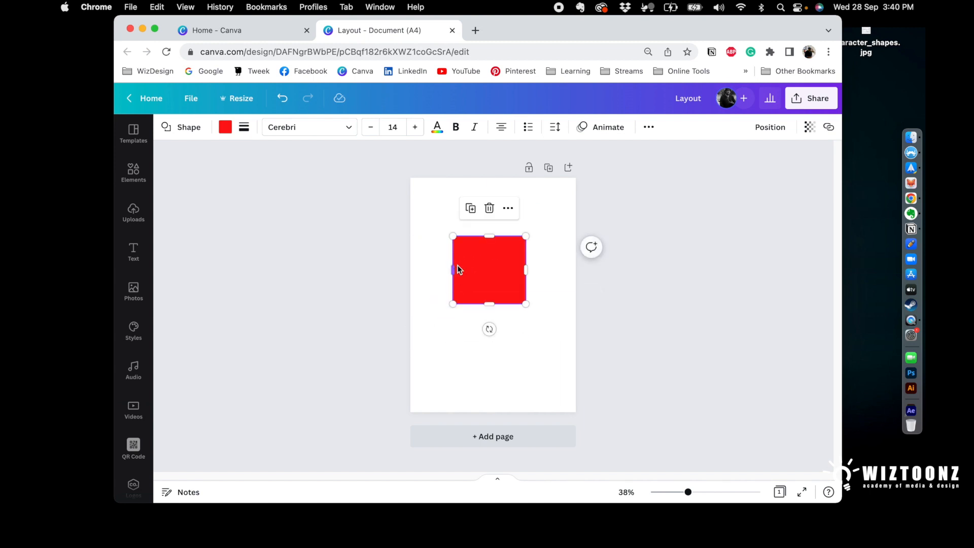
left_click_drag(456, 269, 491, 251)
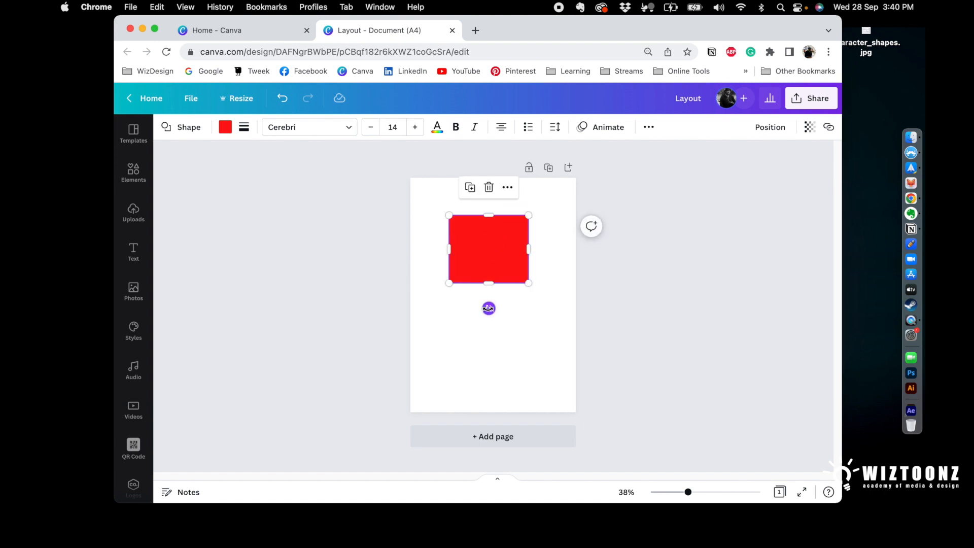
Try out a slight rotation and a duplicate of the red rectangle, discarding both
mouse_move(488, 309)
left_mouse_down()
mouse_move(437, 298)
mouse_move(495, 308)
left_mouse_up()
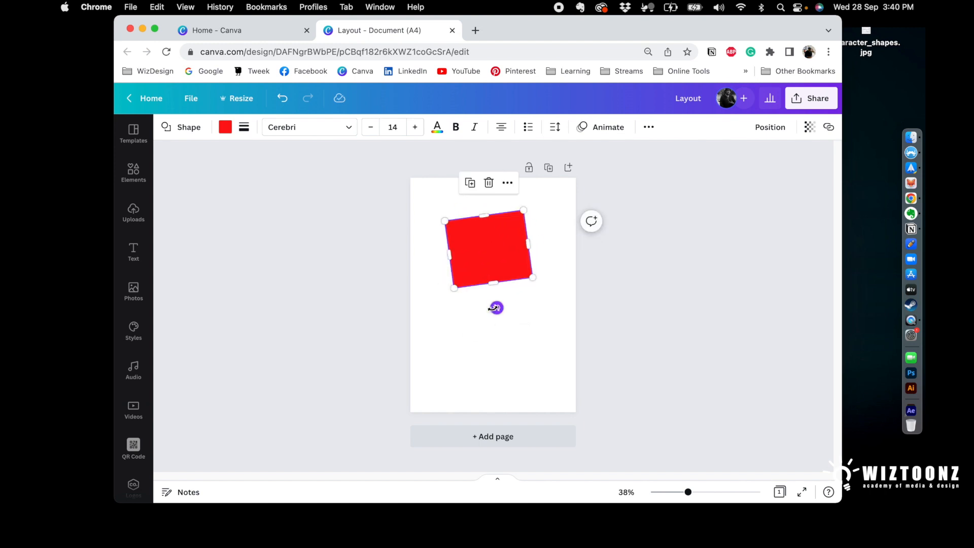
key("super+z")
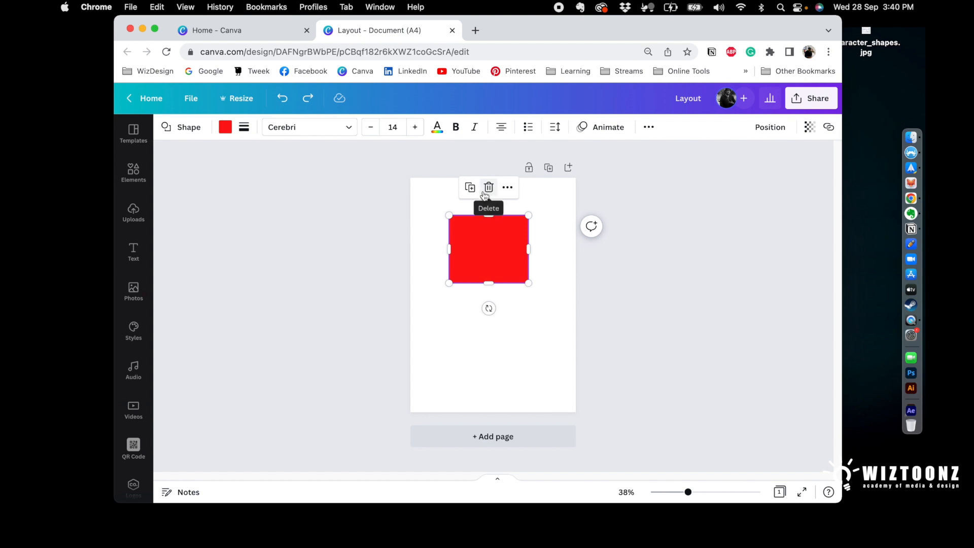
left_click(470, 188)
left_click_drag(487, 265, 496, 300)
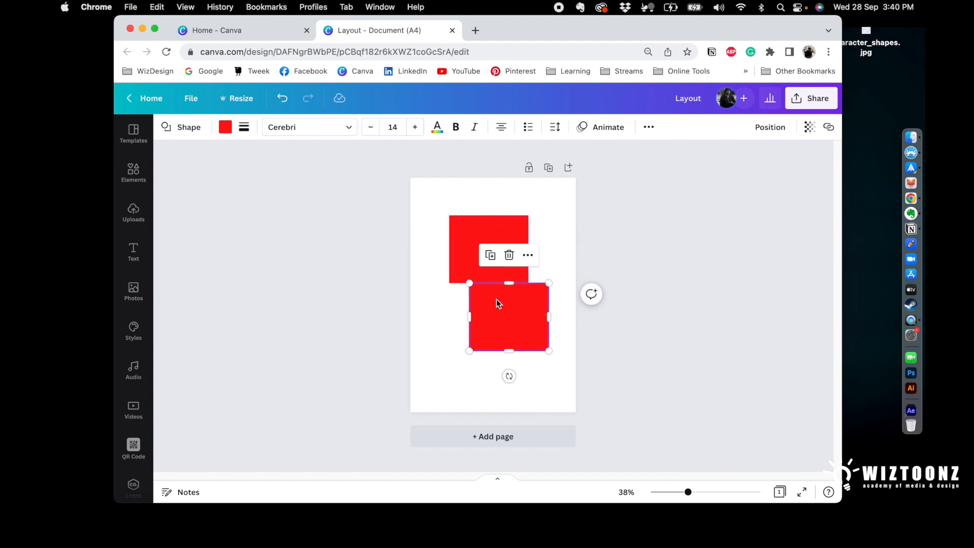
left_click(508, 255)
Center the red rectangle horizontally in the upper half of the page and fill it with the default lime green
mouse_move(492, 254)
left_mouse_down()
mouse_move(477, 247)
mouse_move(470, 224)
mouse_move(487, 256)
left_mouse_up()
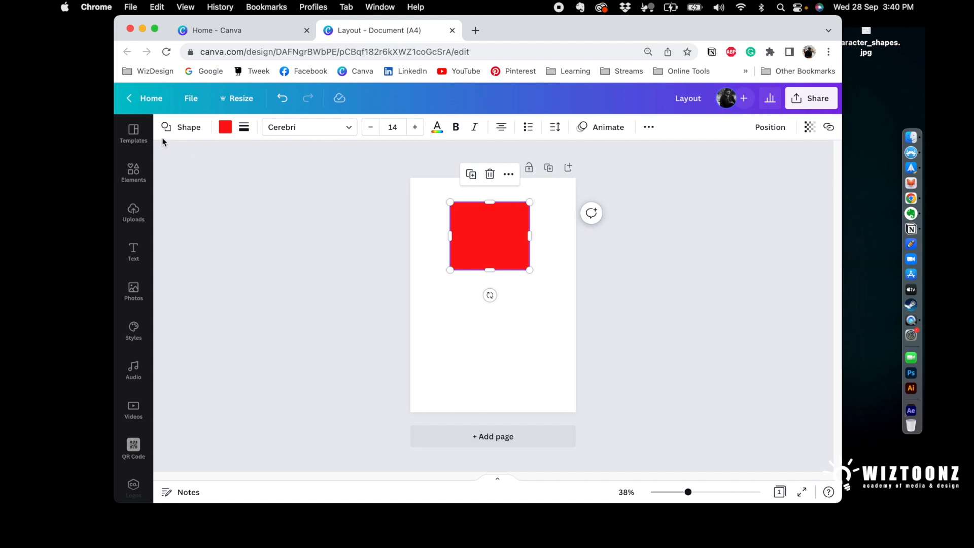
left_click_drag(496, 239, 499, 251)
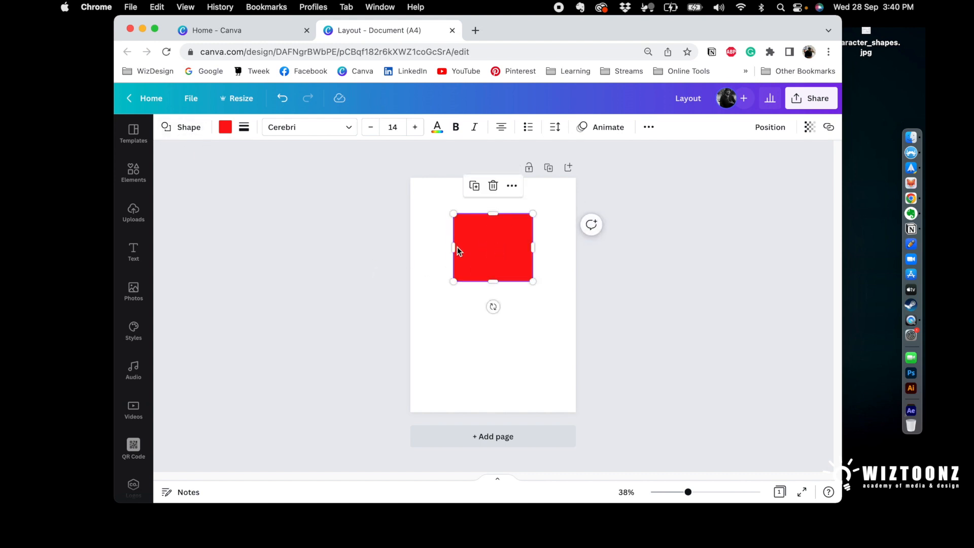
left_click(226, 127)
left_click(246, 413)
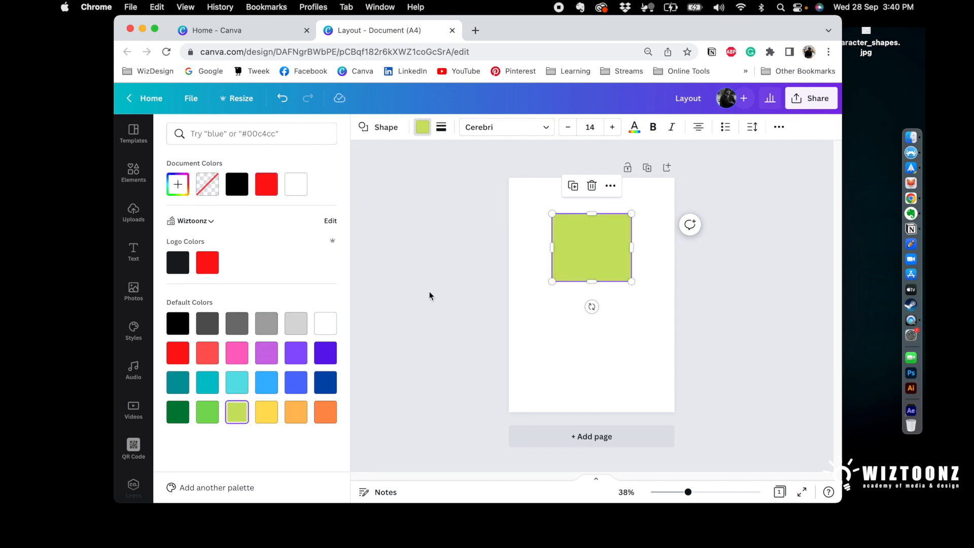
Give the lime green rectangle a solid black border of weight 10 and a corner rounding of 10
left_click(592, 254)
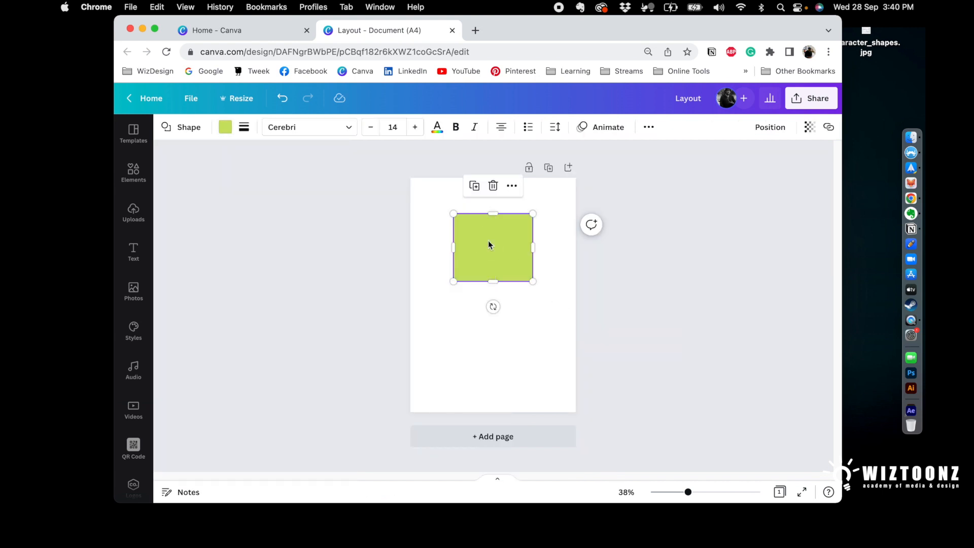
left_click(245, 127)
left_click(290, 169)
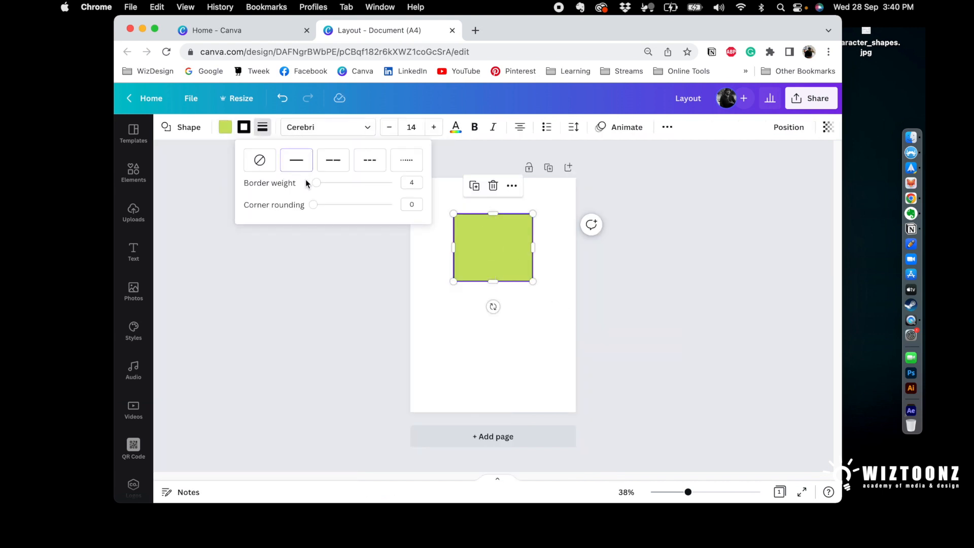
left_click_drag(315, 187, 321, 204)
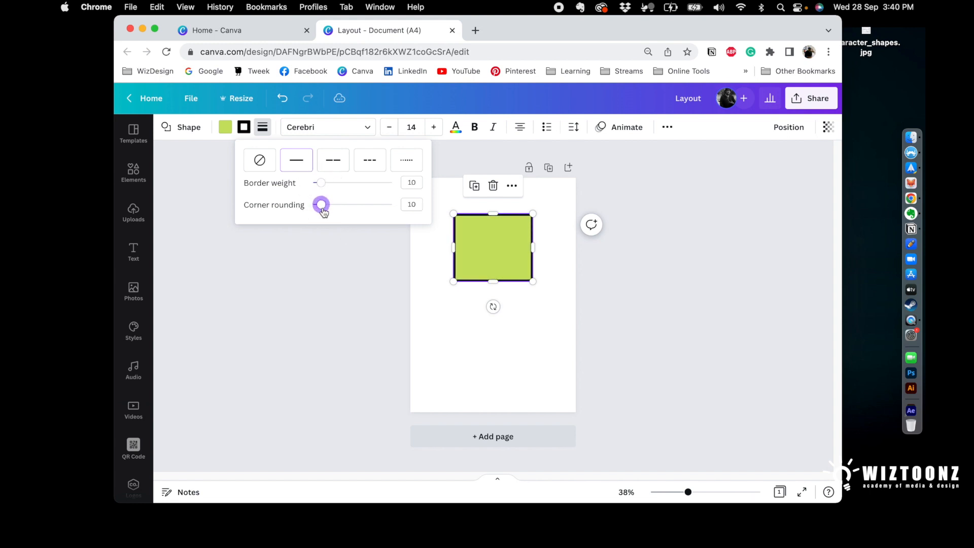
left_click(446, 315)
left_click(490, 247)
left_click(418, 309)
left_click(505, 249)
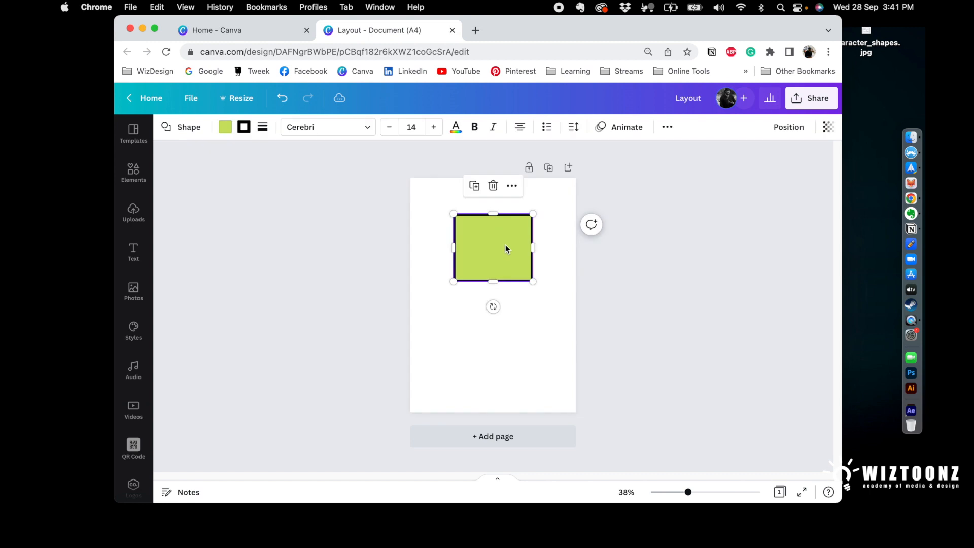
left_click(354, 129)
left_click(404, 173)
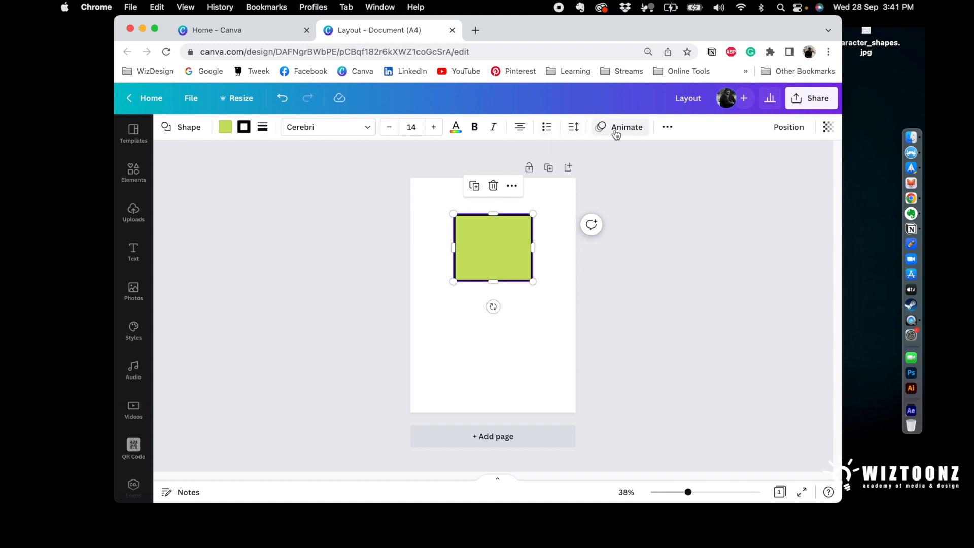
left_click(669, 128)
left_click(669, 127)
left_click(581, 258)
Move the green rectangle toward the page's upper left corner and remove its border
left_click_drag(514, 258, 489, 238)
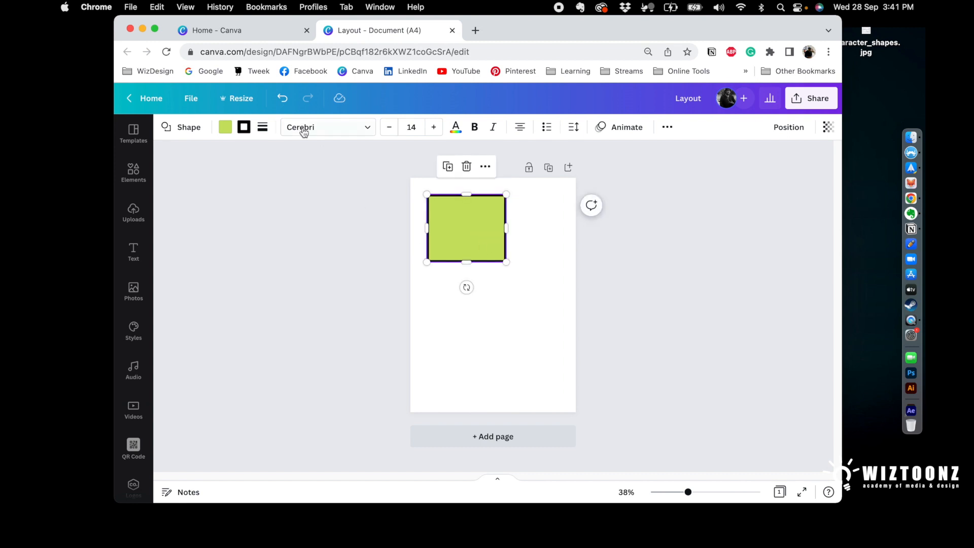
left_click(244, 128)
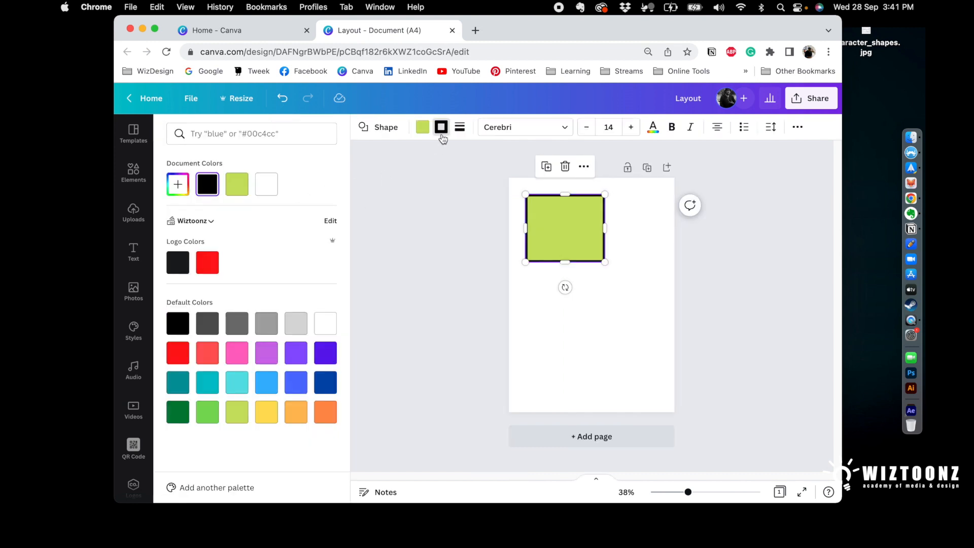
left_click(460, 128)
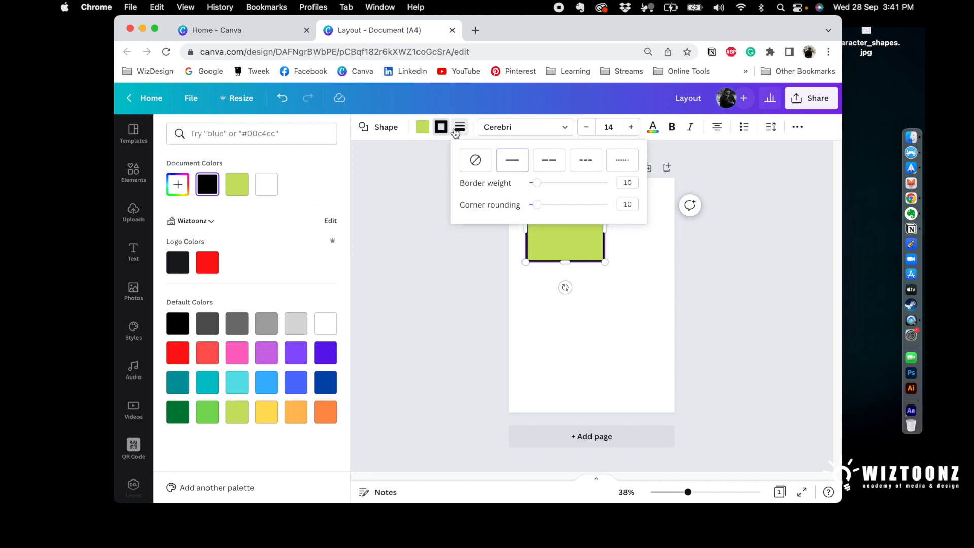
left_click(477, 162)
left_click(361, 212)
Fit the green rectangle to the top edge of the page and stretch it across the full page width
left_click_drag(491, 243, 577, 250)
left_click_drag(495, 250, 496, 254)
left_click(400, 227)
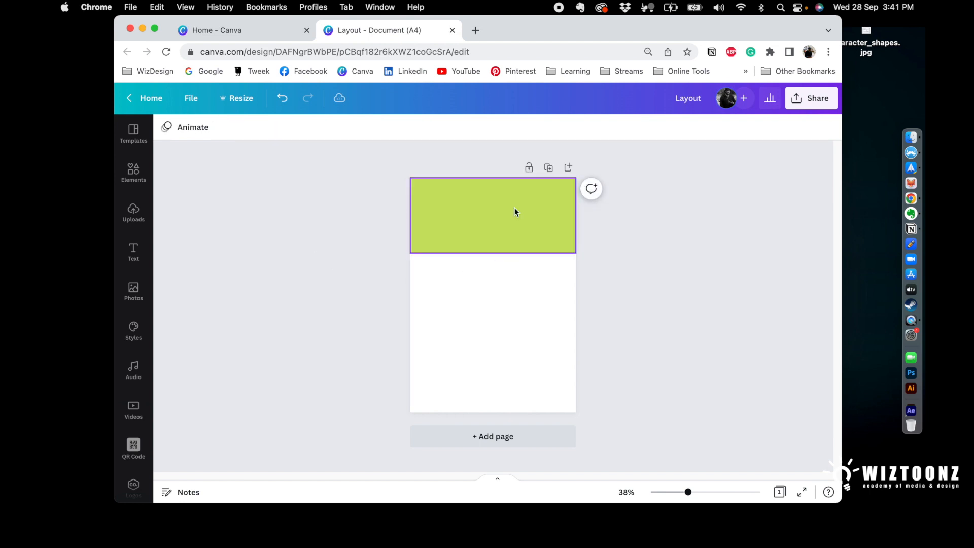
left_click(485, 243)
left_click(359, 254)
left_click(425, 250)
left_click(336, 246)
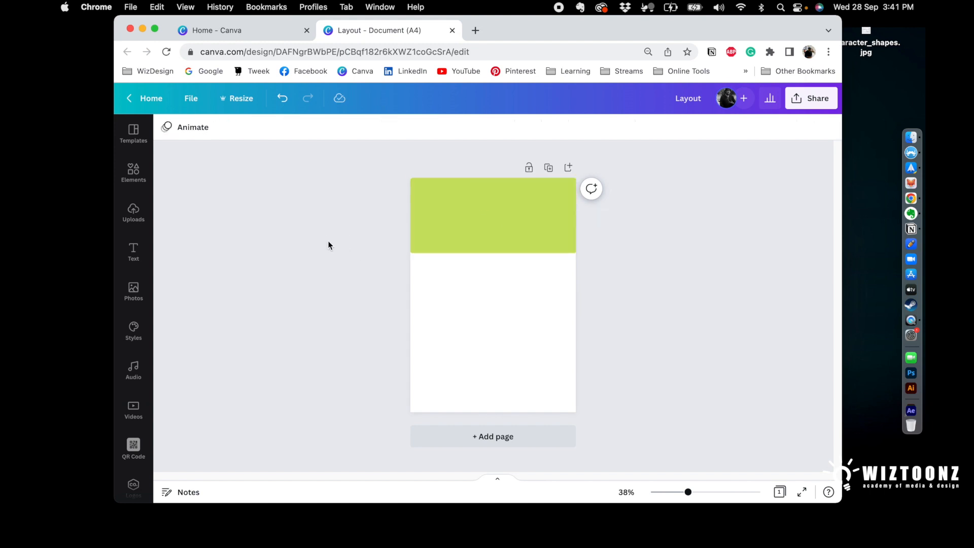
Search the photo library for "person" and add the photo of the woman in a yellow sweater to the page
left_click(132, 290)
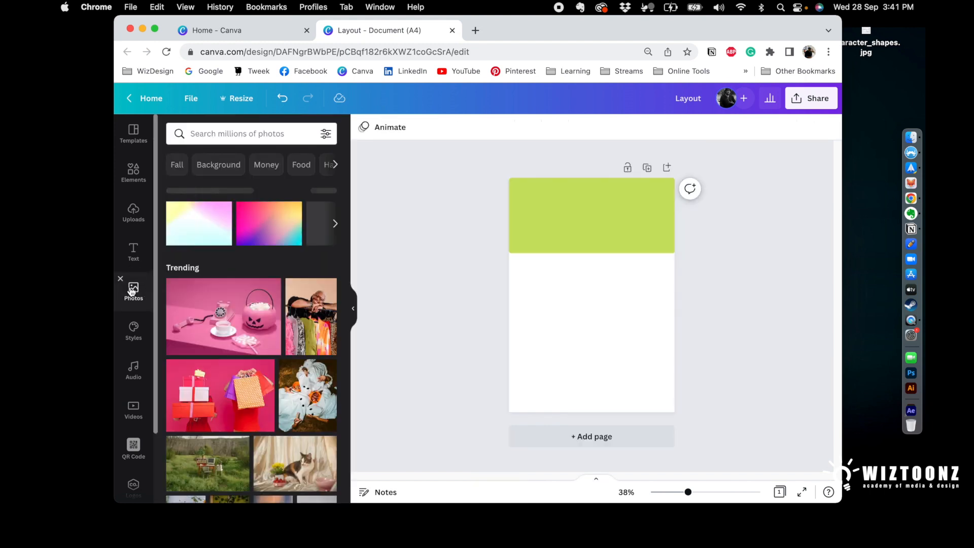
scroll(292, 241, "down", 5)
scroll(291, 241, "down", 3)
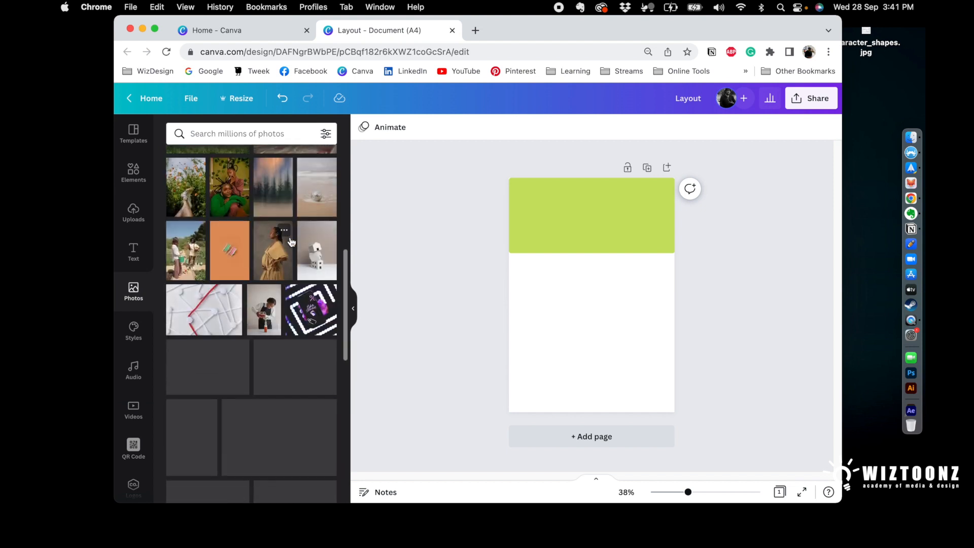
left_click(207, 126)
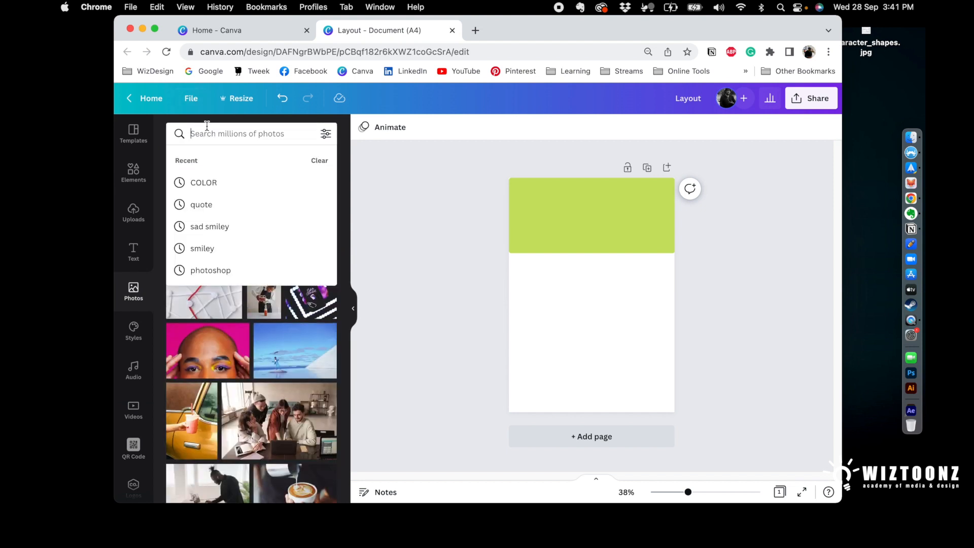
type("person")
key("Return")
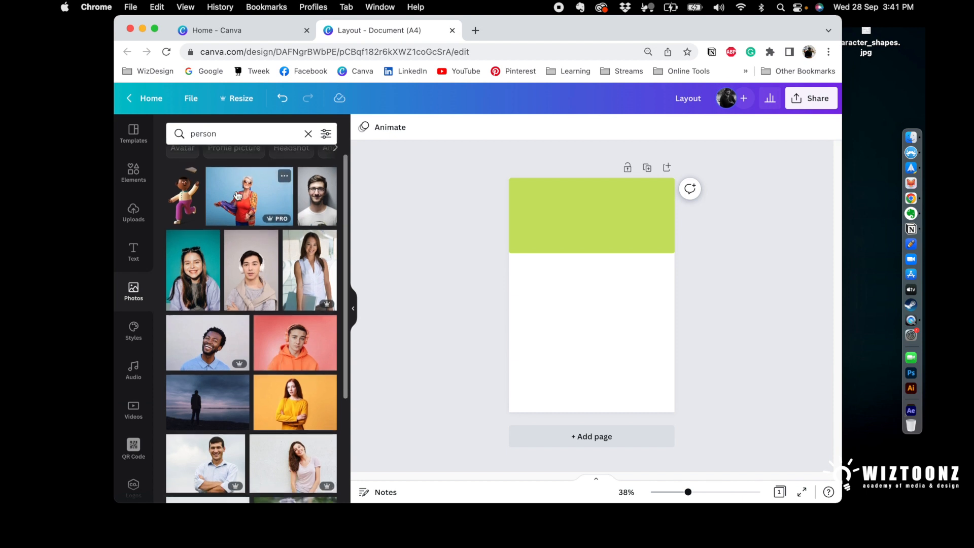
scroll(237, 195, "down", 1)
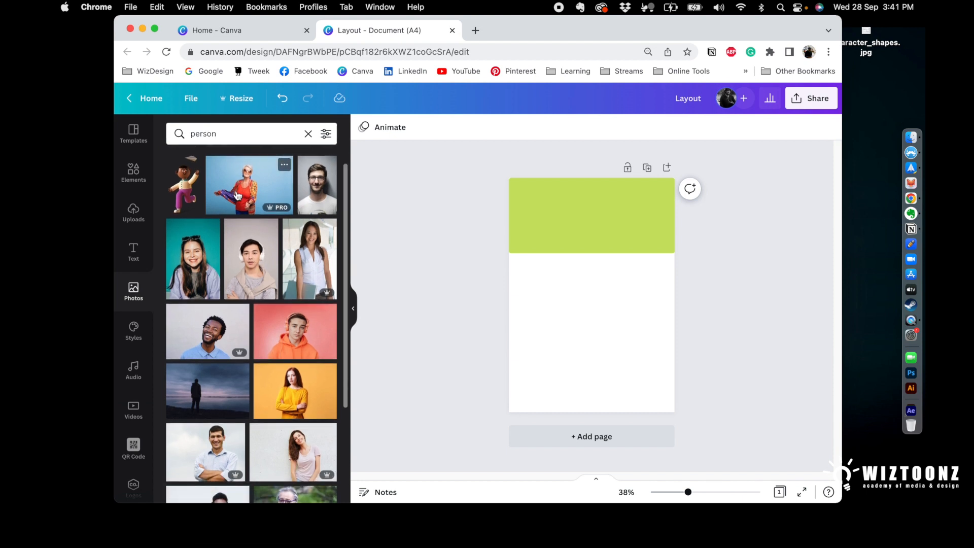
left_click(273, 403)
left_click(354, 308)
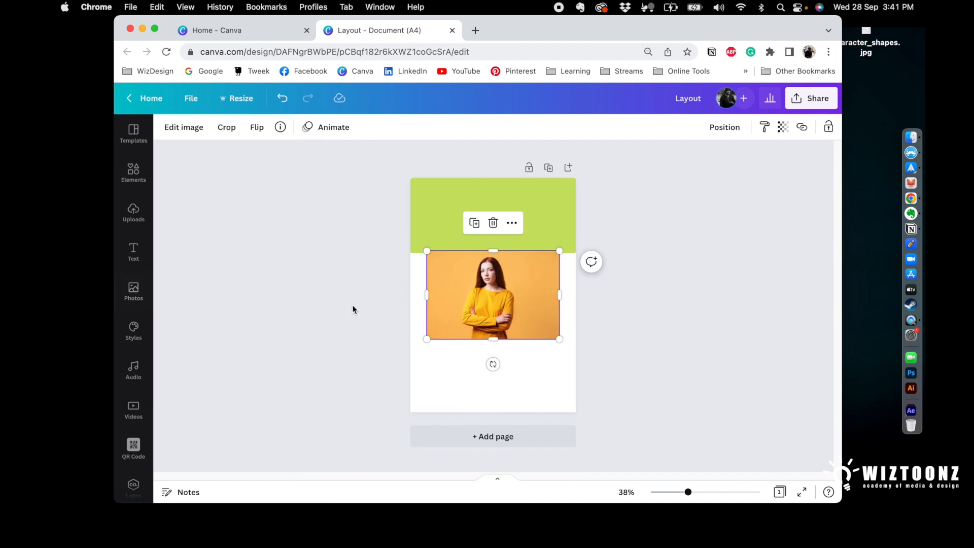
Enlarge the woman's photo to nearly the page width and move it up to overlap the green rectangle
left_click_drag(510, 297, 572, 305)
left_click_drag(516, 239, 519, 255)
left_click_drag(688, 492, 699, 492)
Adjust the photo by setting its contrast to 16 and its saturation to 7
left_click(185, 127)
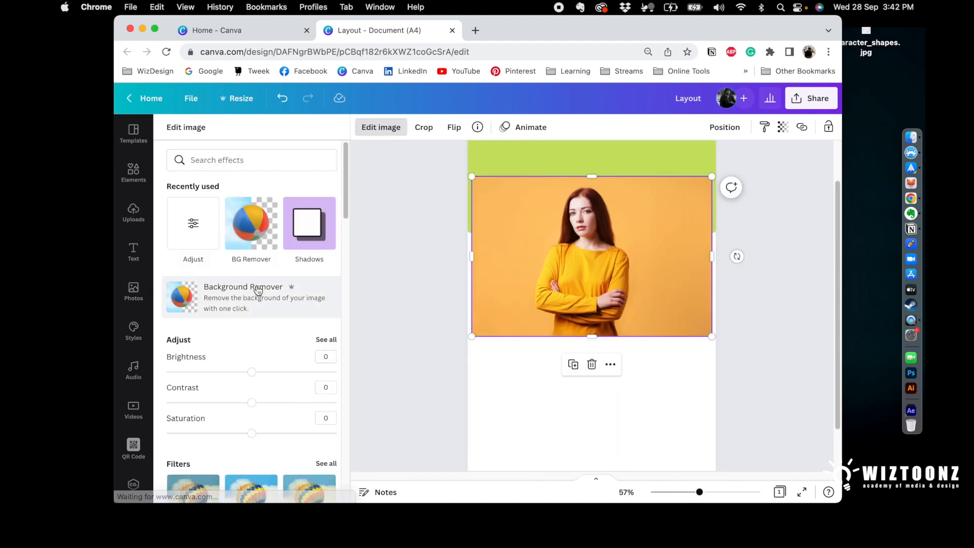
scroll(177, 253, "down", 5)
left_click(325, 227)
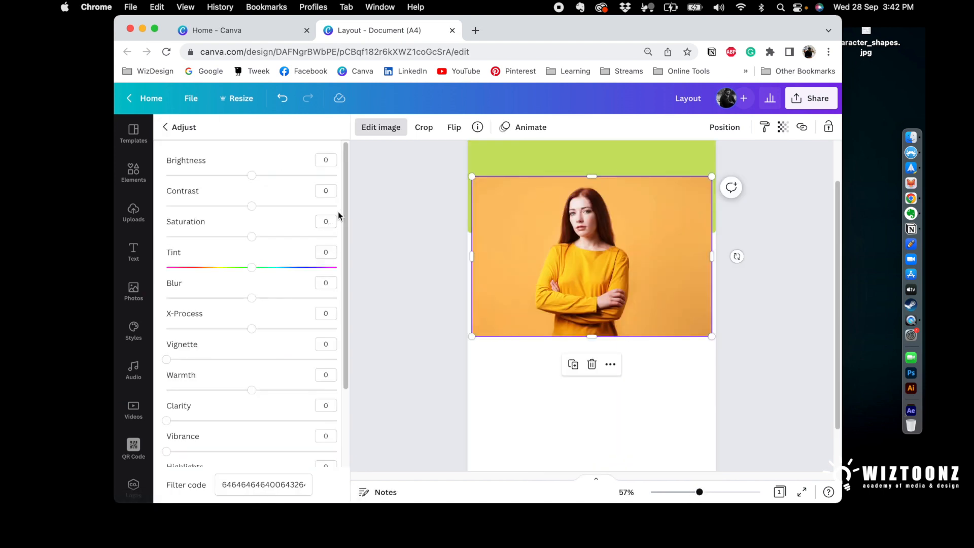
scroll(343, 213, "down", 2)
scroll(348, 213, "up", 2)
left_click_drag(258, 178, 257, 237)
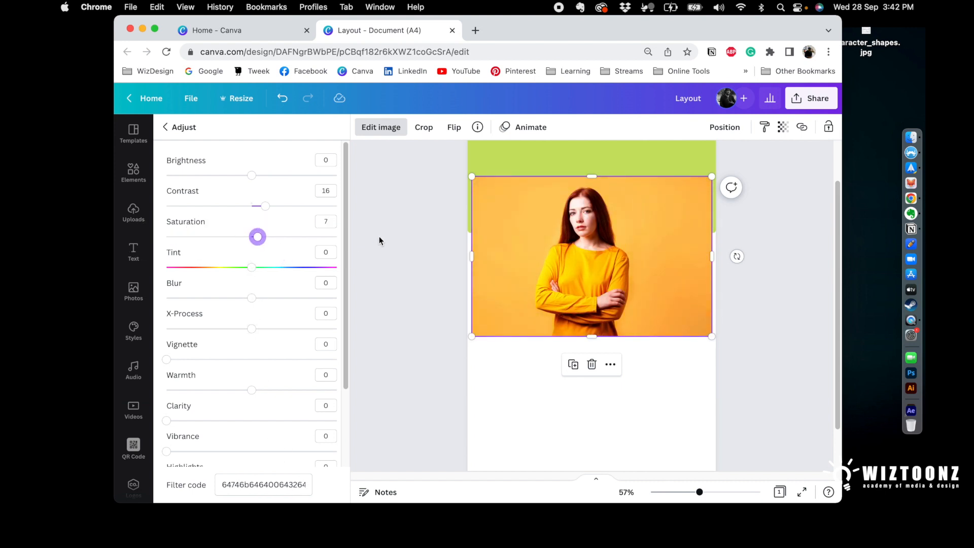
key("Escape")
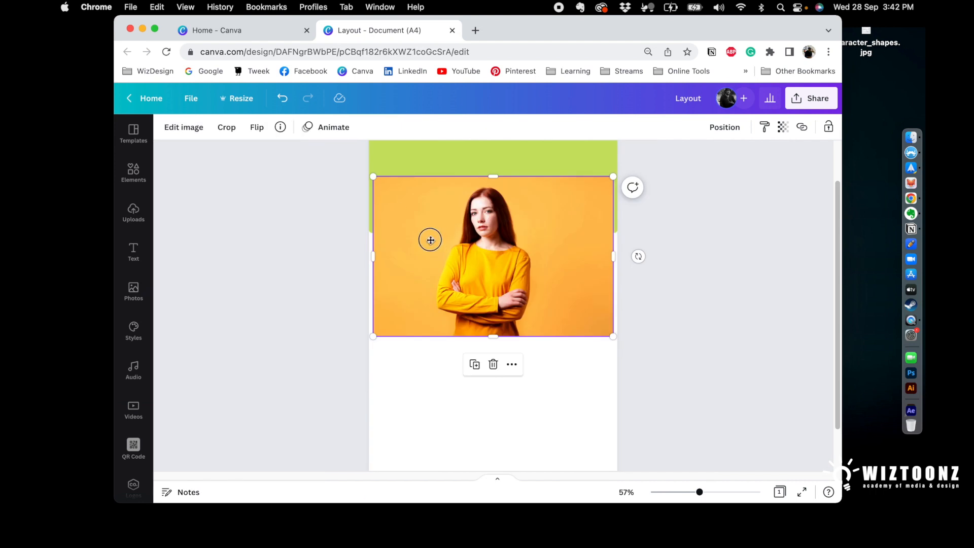
Align the photo with the page's left edge and remove its orange background with Background Remover
left_click_drag(434, 242, 430, 242)
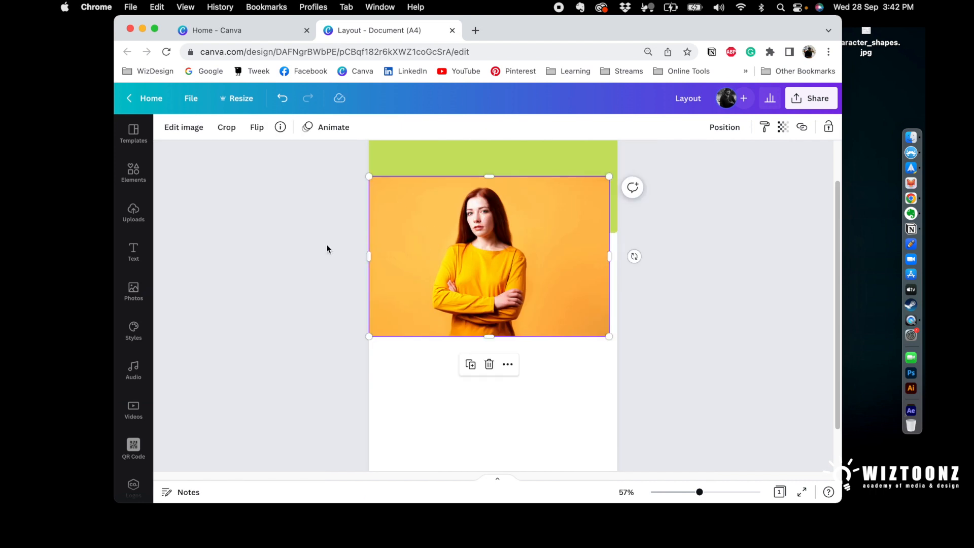
left_click(196, 134)
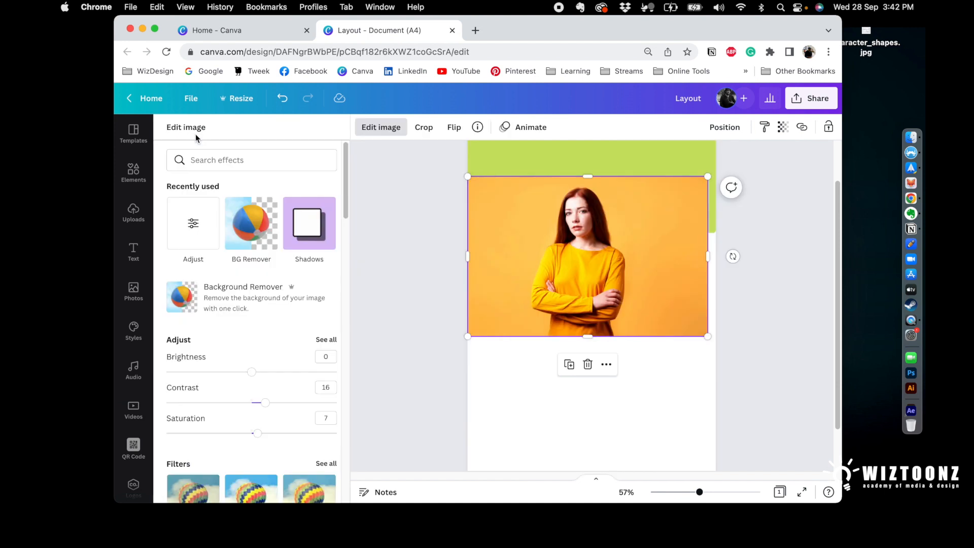
left_click(250, 231)
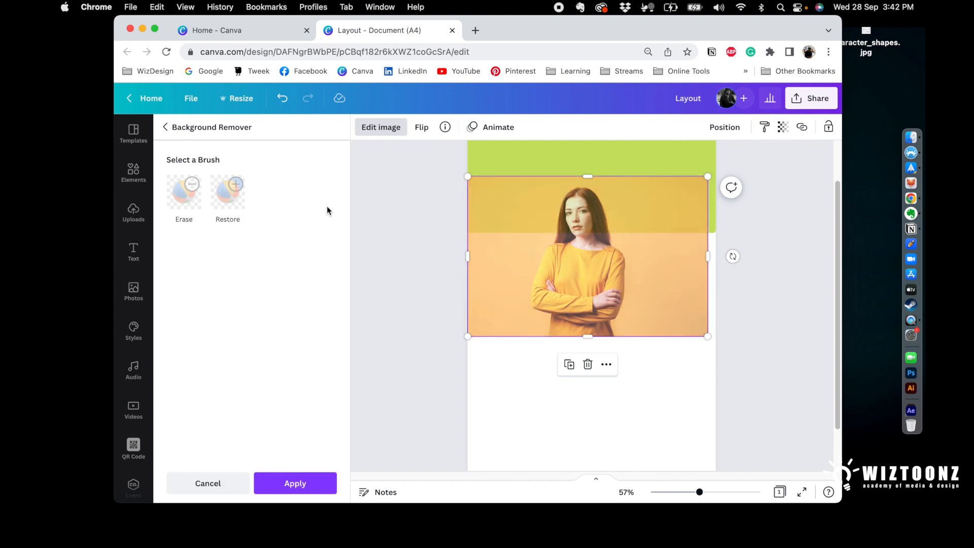
left_click(431, 219)
left_click(353, 315)
Enlarge the cut-out woman and position her on the left half of the page, reaching down to the bottom edge
mouse_move(476, 270)
left_mouse_down()
mouse_move(467, 255)
mouse_move(479, 263)
left_mouse_up()
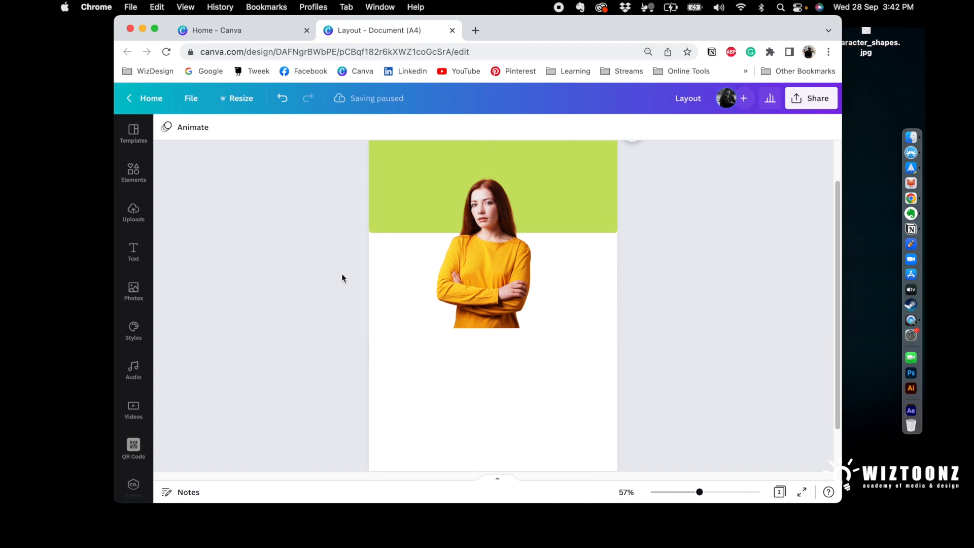
scroll(345, 279, "up", 2)
left_click_drag(500, 327, 450, 300)
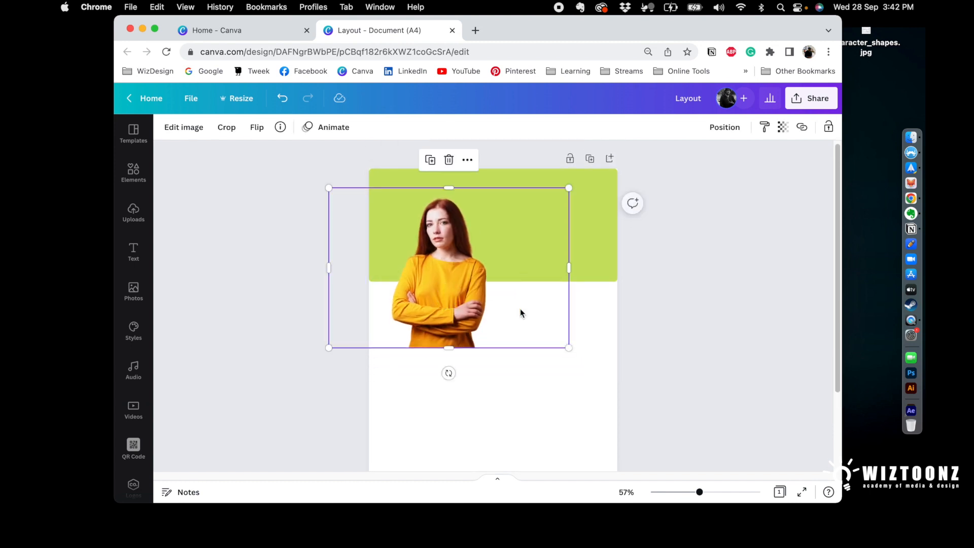
left_click_drag(569, 344, 638, 394)
left_click_drag(498, 294, 468, 305)
left_click_drag(699, 495, 686, 492)
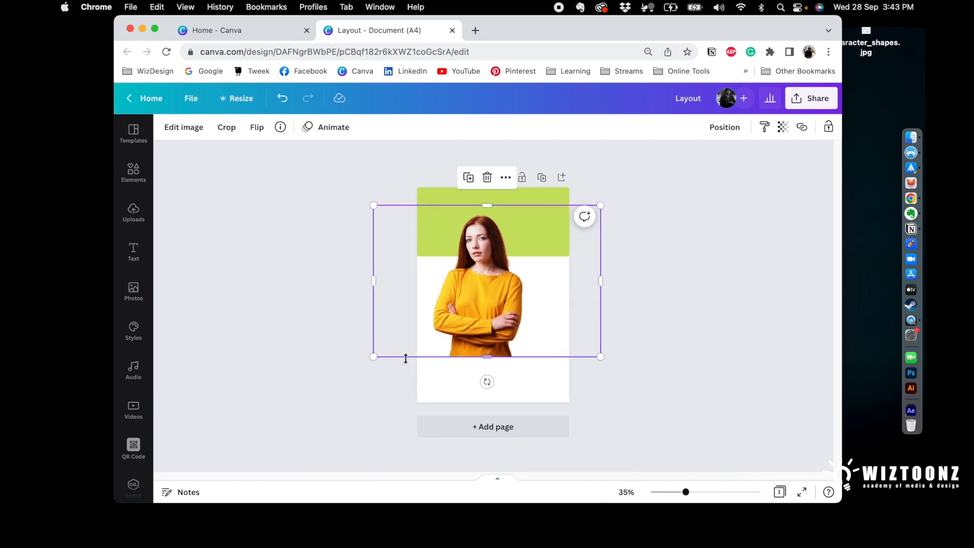
left_click_drag(374, 358, 295, 411)
left_click_drag(452, 297, 475, 294)
left_click(727, 275)
left_click_drag(685, 492, 691, 493)
left_click(559, 220)
left_click(543, 171)
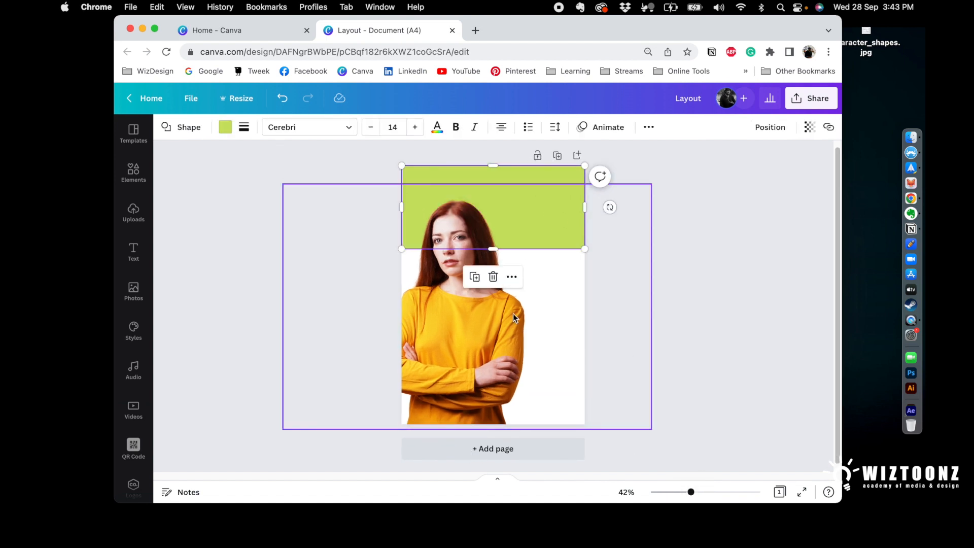
left_click(507, 345)
left_click(735, 301)
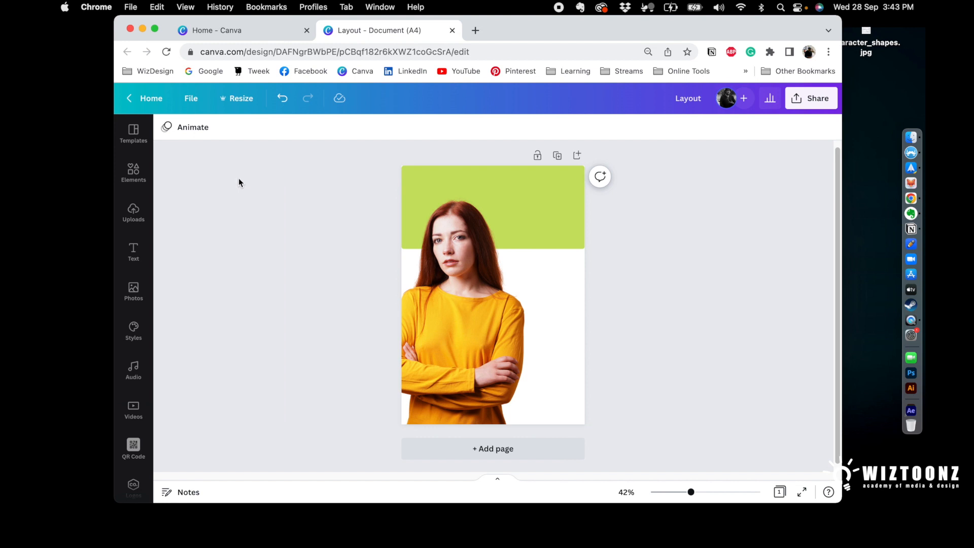
Add a heading to the page, enlarge it to font size 49.5 and move it over the green rectangle
left_click(133, 250)
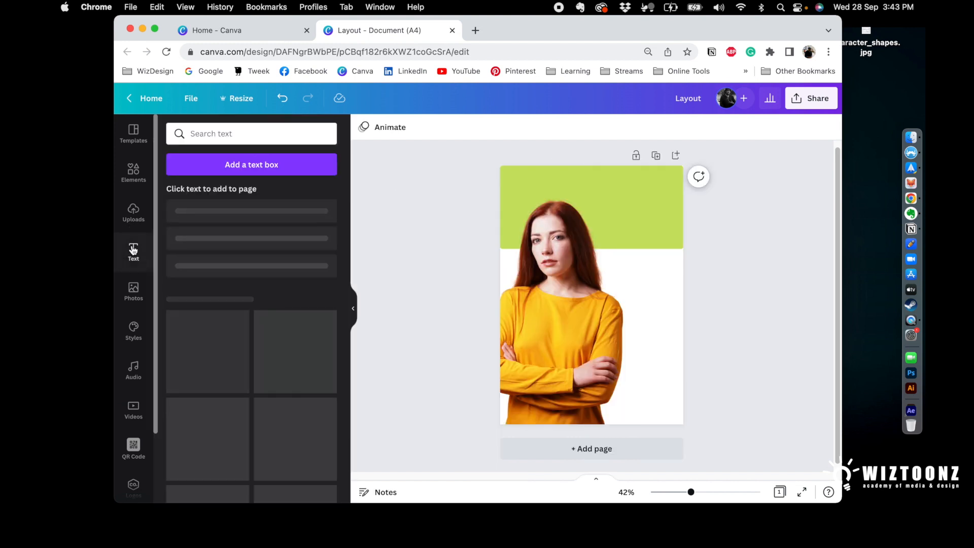
left_click(277, 220)
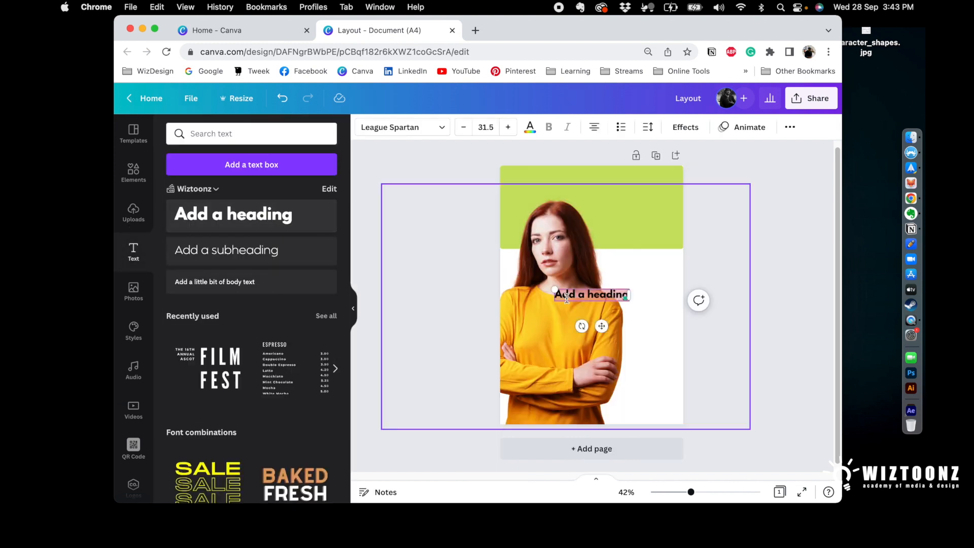
left_click_drag(554, 290, 513, 282)
left_click_drag(581, 324, 608, 241)
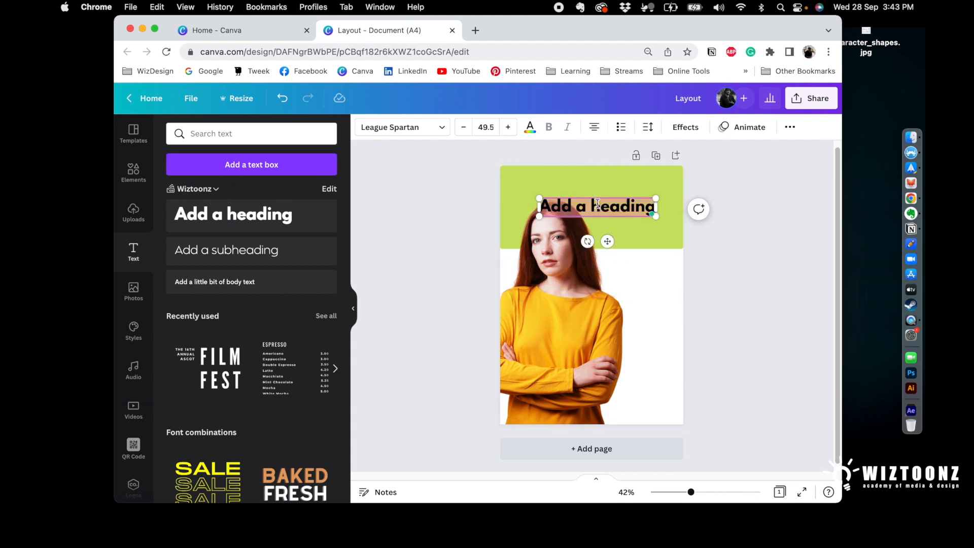
Replace the heading text with "Sampler" and enlarge it to font size 87.6 within the green rectangle
type("Sampler")
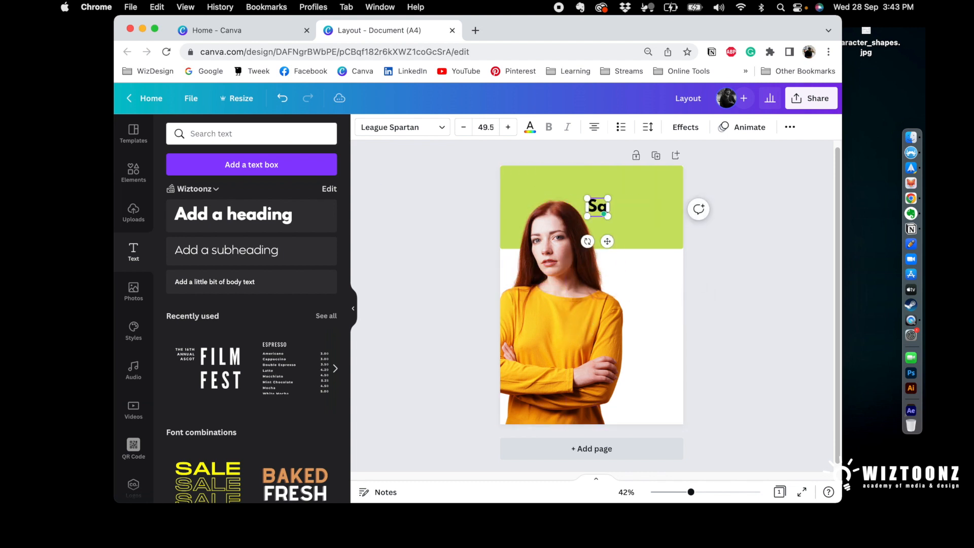
left_click(471, 212)
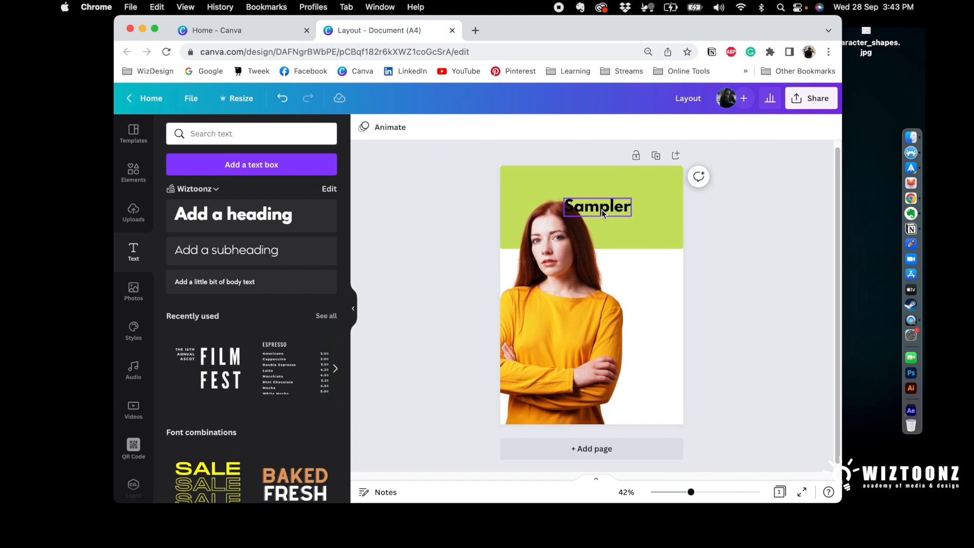
left_click(599, 207)
left_click_drag(564, 198, 590, 182)
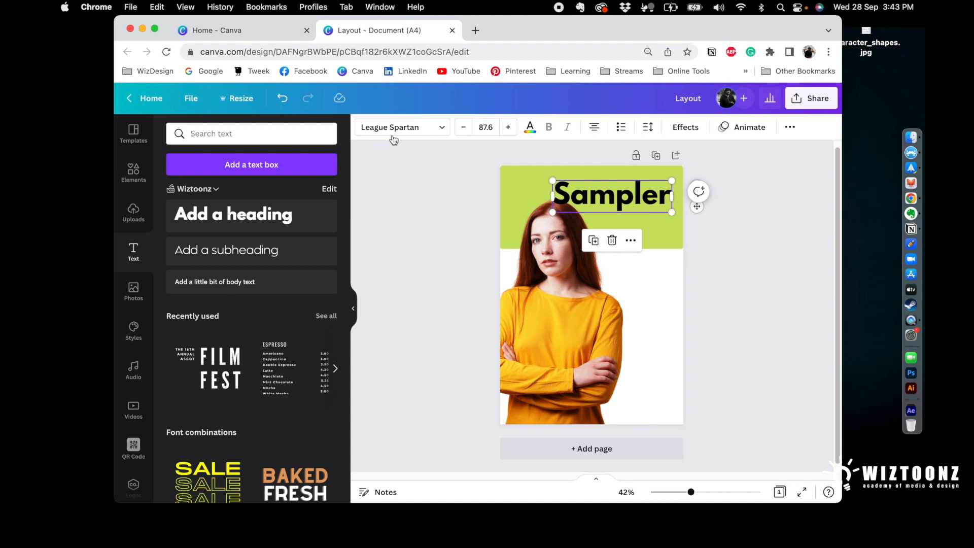
Change the font of the Sampler heading to Abril Fatface
left_click(440, 127)
left_click_drag(347, 209, 348, 329)
left_click(226, 275)
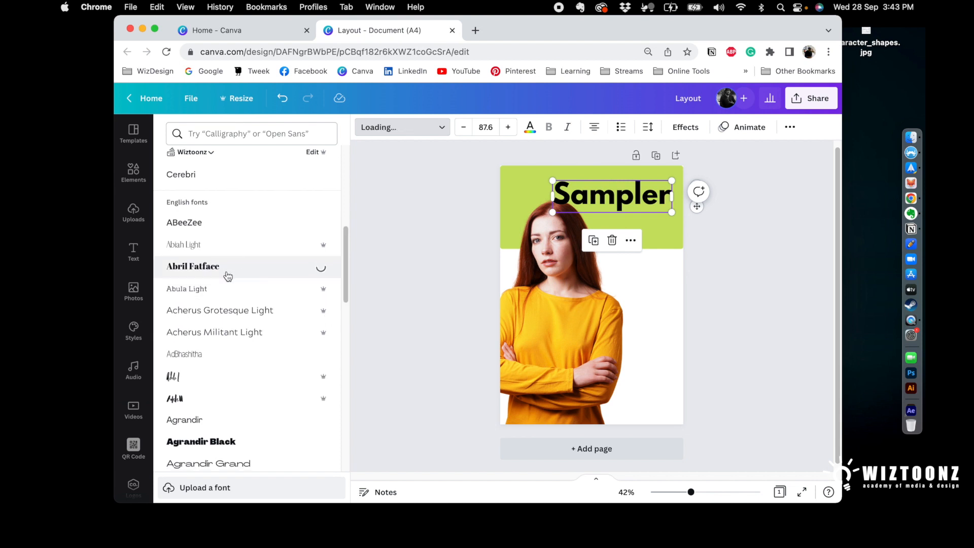
Change the font of the Sampler heading to Horizon
scroll(251, 299, "down", 5)
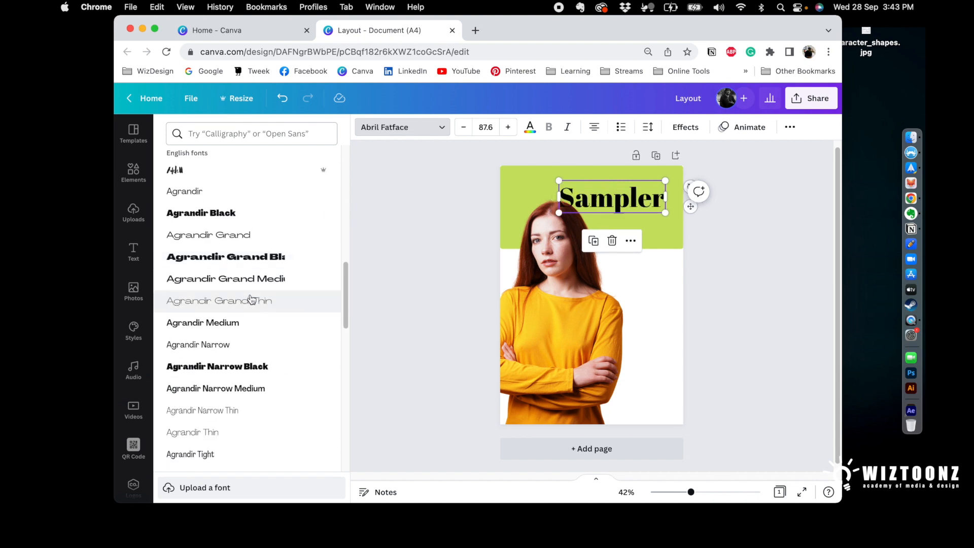
scroll(251, 300, "down", 20)
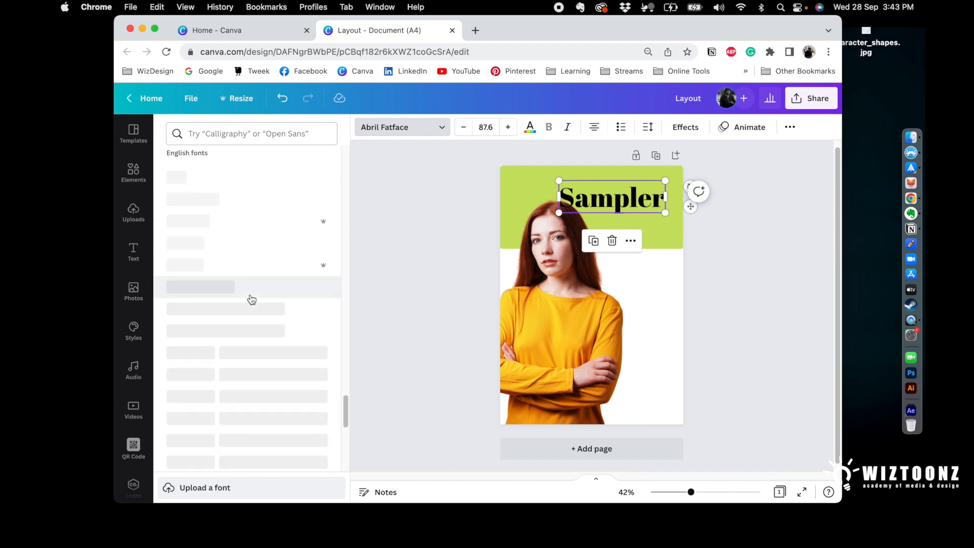
left_click_drag(344, 409, 345, 453)
scroll(280, 361, "down", 10)
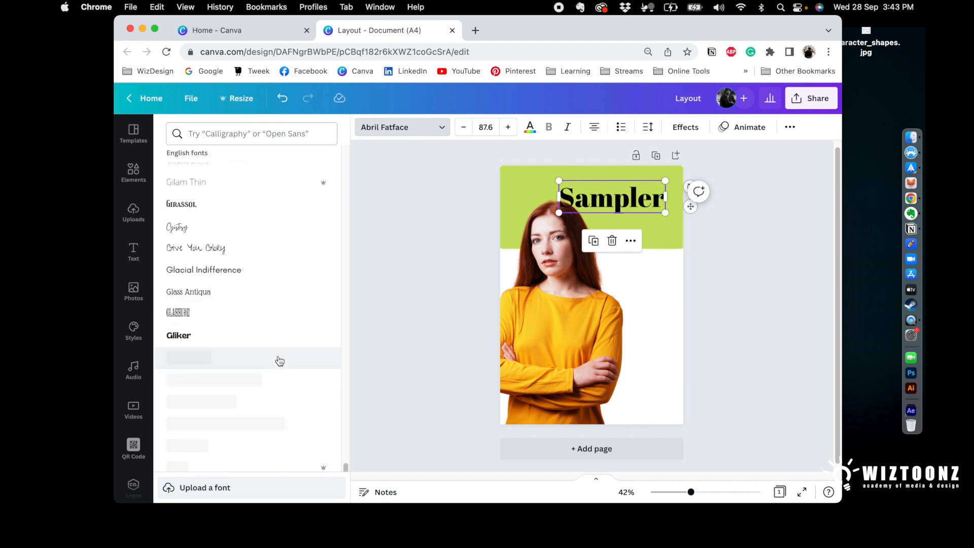
scroll(279, 362, "down", 10)
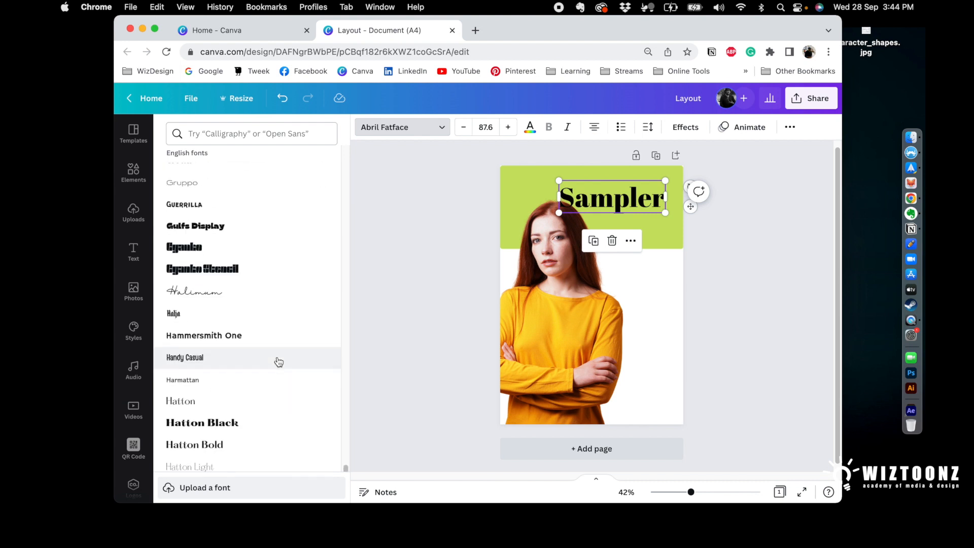
scroll(278, 361, "down", 4)
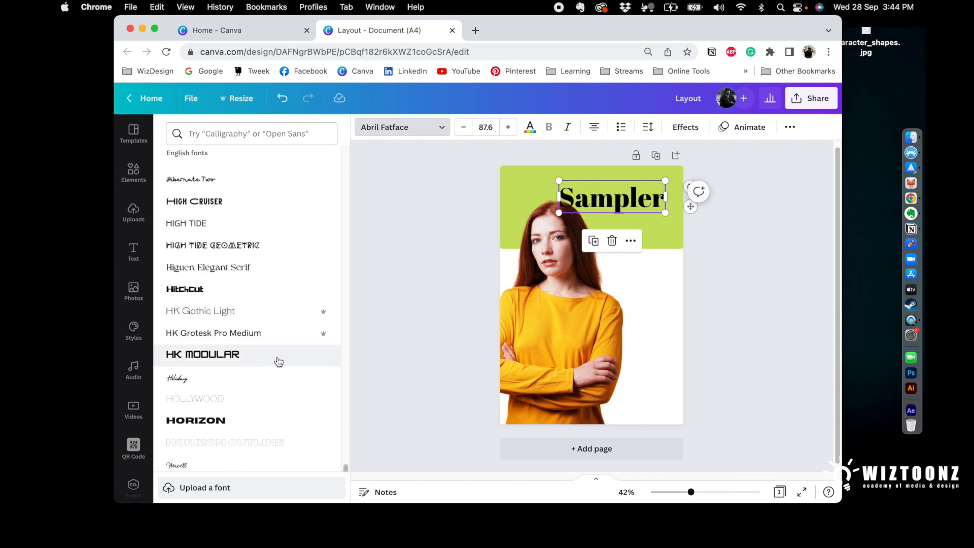
scroll(278, 361, "down", 5)
left_click(225, 201)
Change the Sampler heading's font to Josefin Sans Bold and enlarge it to font size 97.8 within the green rectangle
scroll(219, 289, "down", 10)
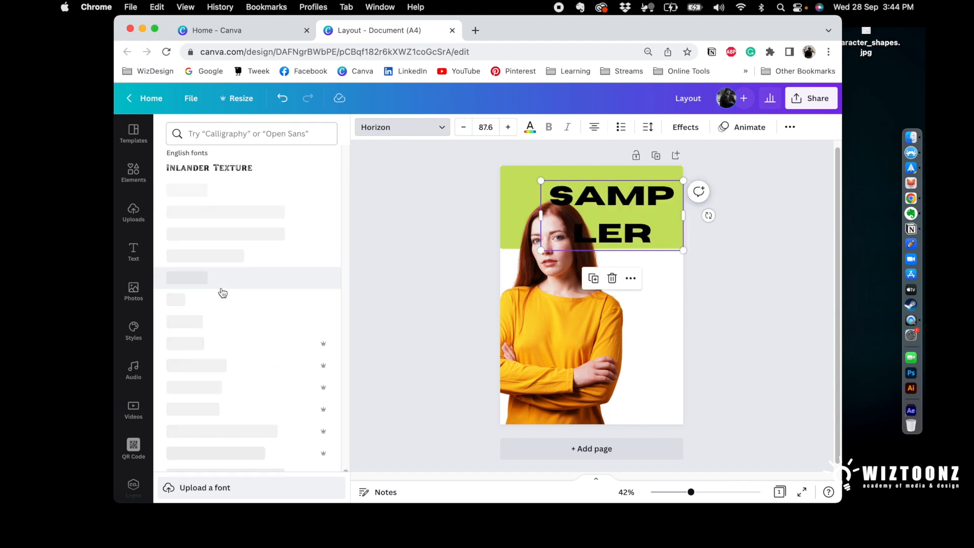
scroll(222, 293, "down", 4)
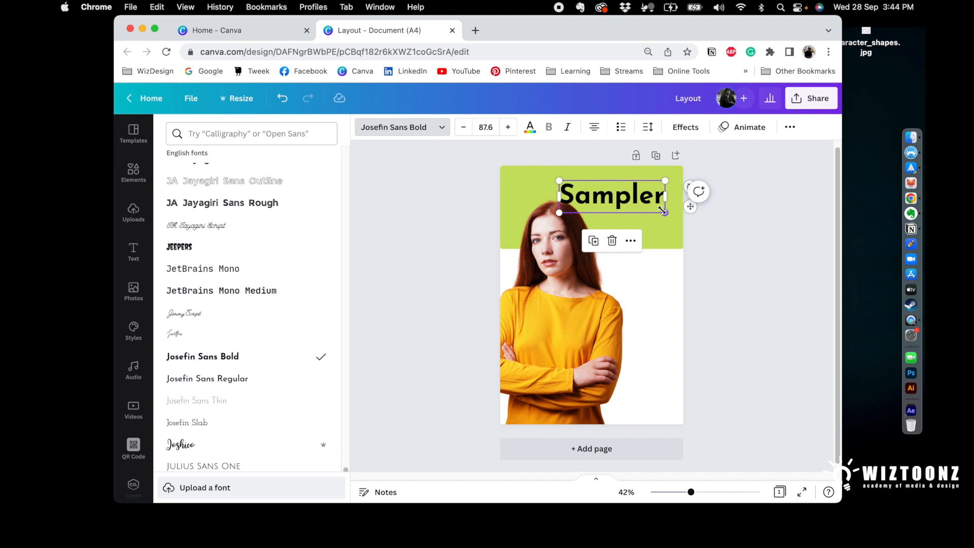
left_click_drag(666, 213, 671, 225)
left_click_drag(624, 199, 625, 203)
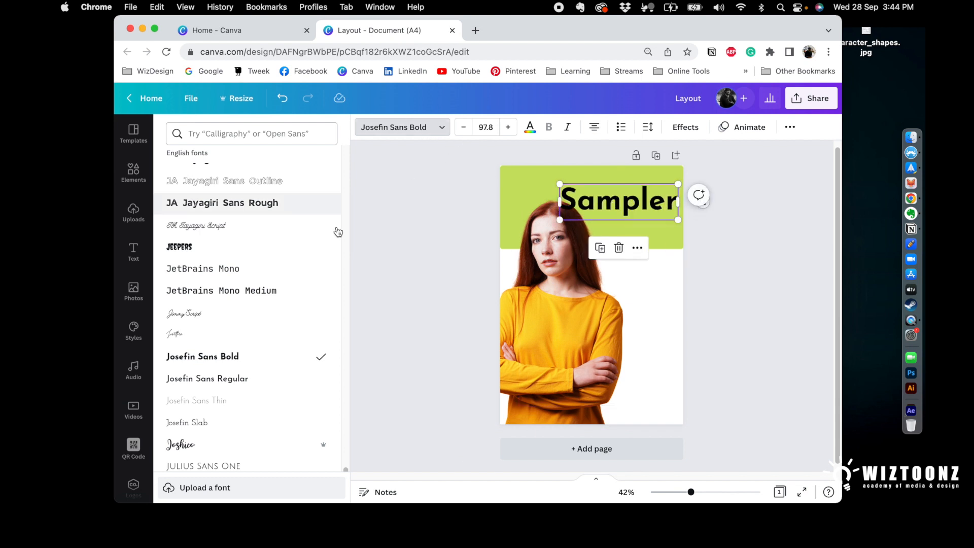
left_click(367, 248)
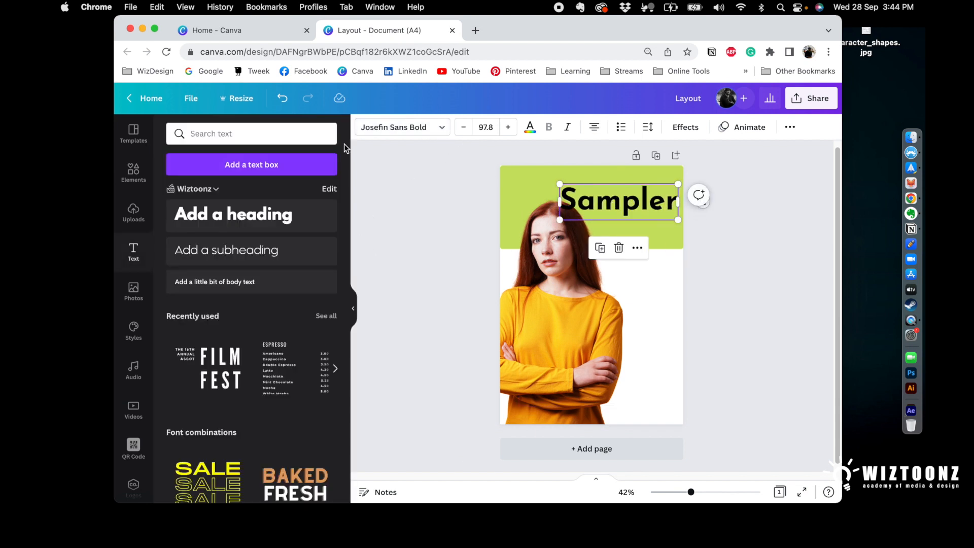
Set the text colour of the Sampler heading to white
left_click(530, 128)
left_click(265, 183)
left_click(388, 235)
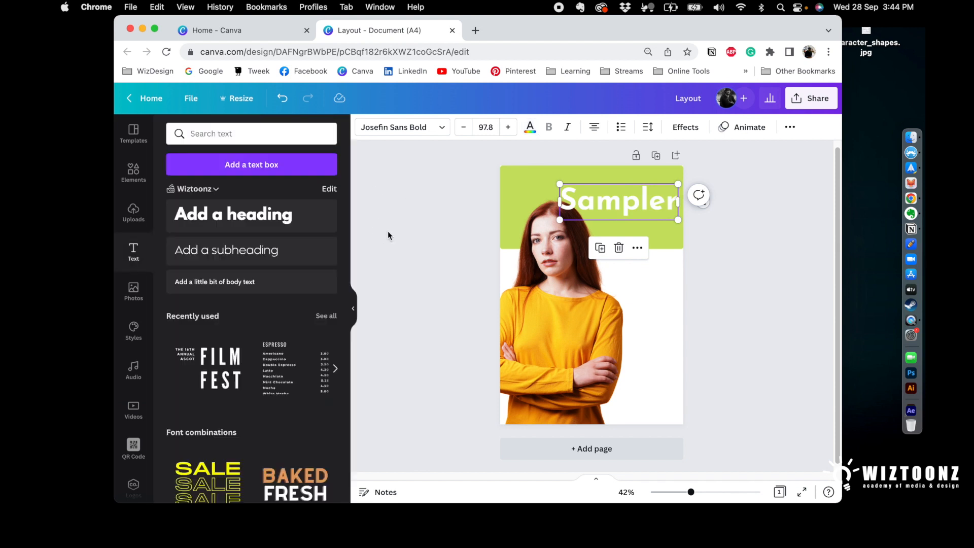
left_click(353, 308)
Left-align the Sampler heading and toggle its bulleted list format on and off
left_click(509, 209)
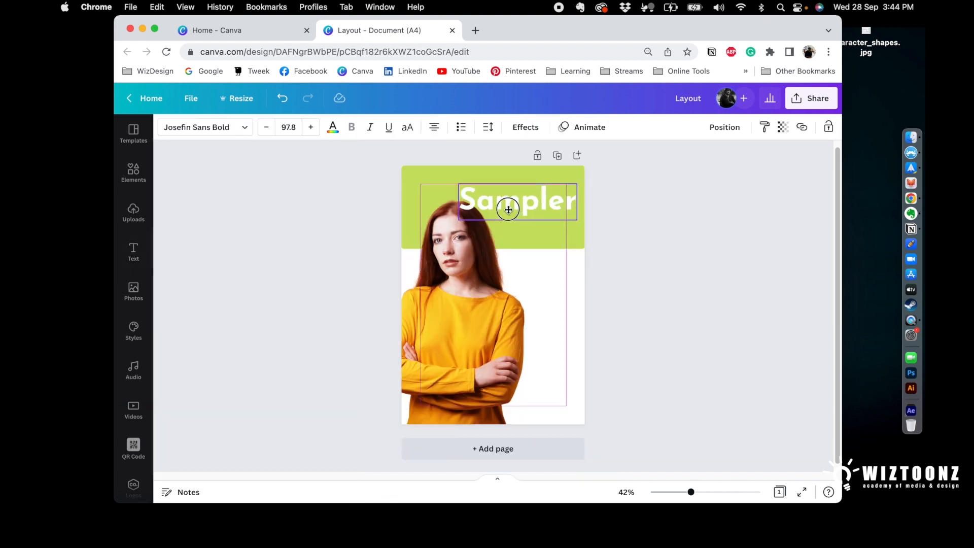
left_click(437, 130)
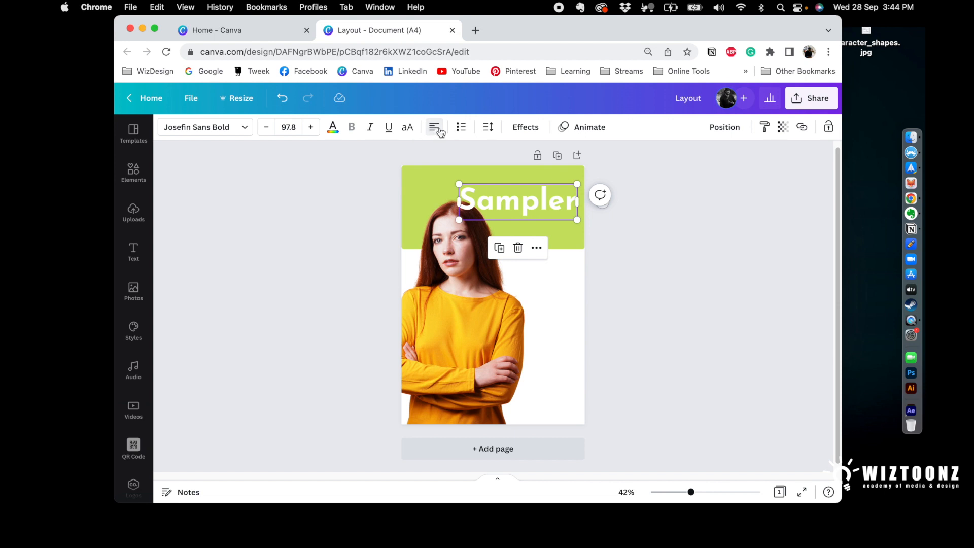
left_click(463, 129)
left_click(463, 131)
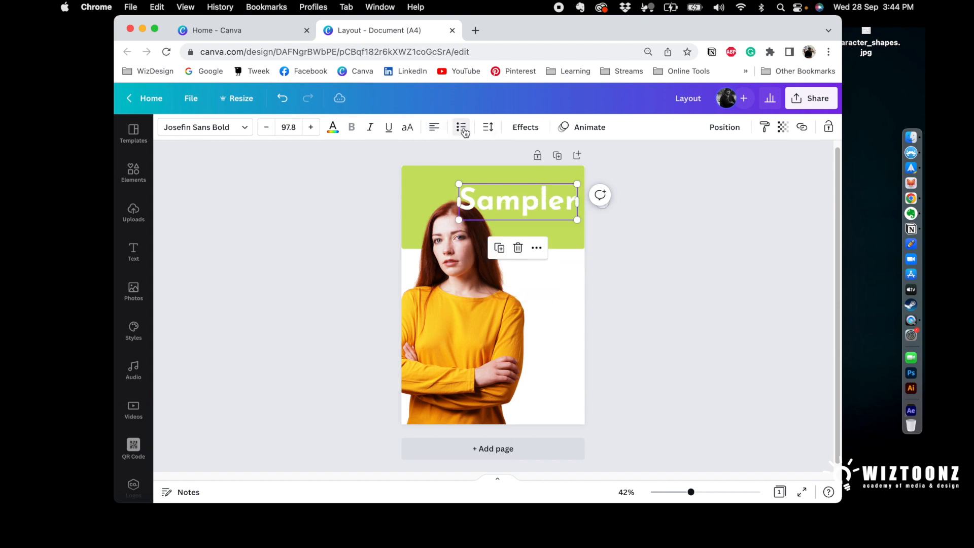
Try a letter spacing of -39 on the Sampler heading
left_click(487, 129)
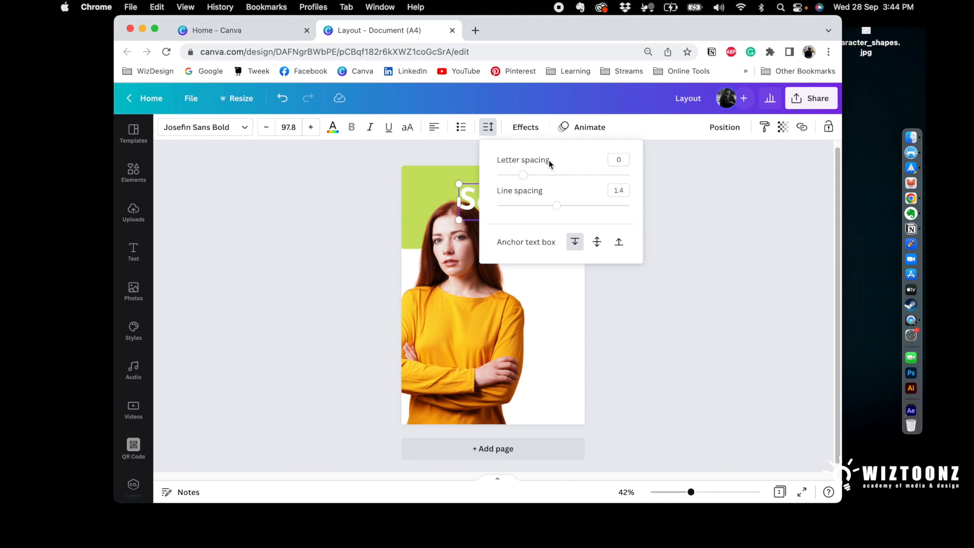
left_click(544, 103)
left_click(489, 128)
left_click_drag(526, 178, 518, 172)
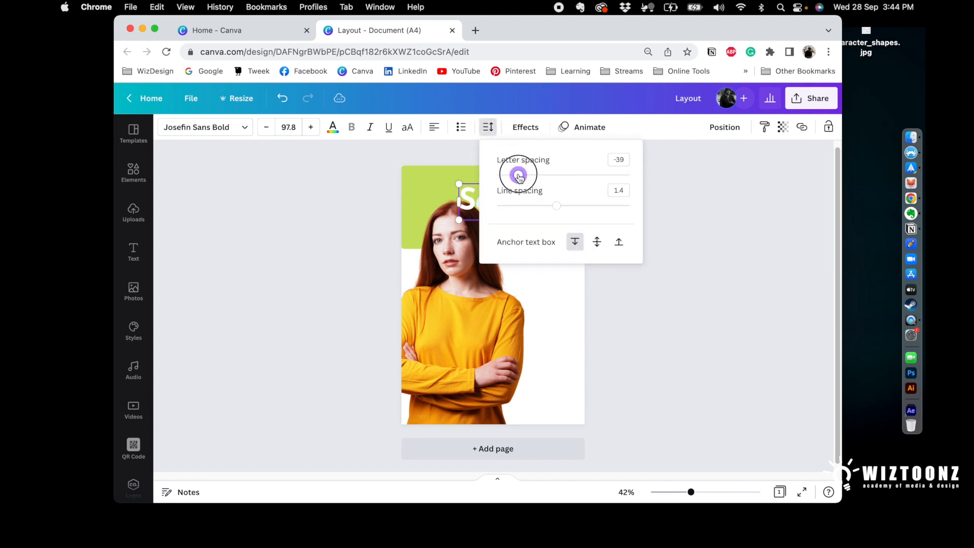
left_click(407, 193)
Move the Sampler heading over the woman's yellow top and set its letter spacing to -55
left_click_drag(494, 217, 447, 344)
left_click(488, 127)
mouse_move(522, 178)
left_mouse_down()
mouse_move(504, 175)
mouse_move(518, 175)
left_mouse_up()
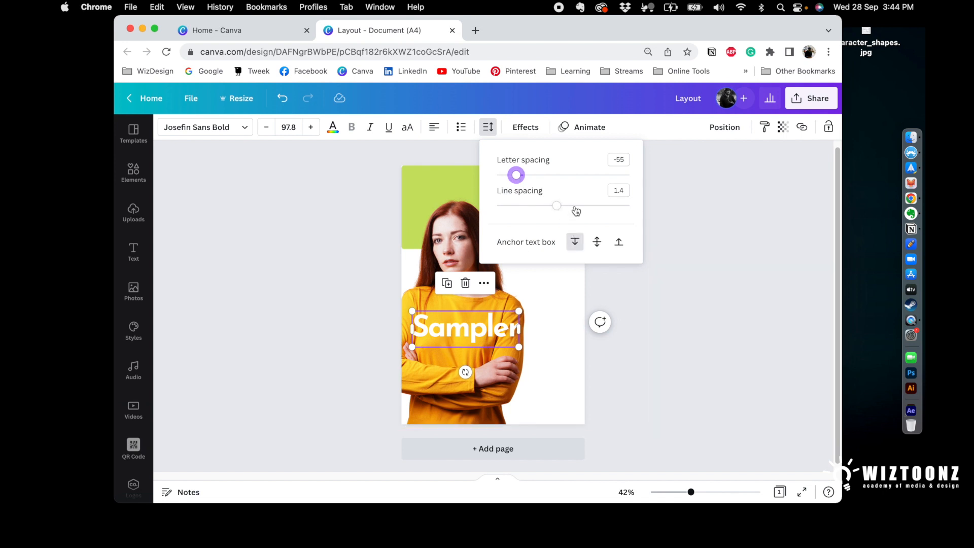
left_click(335, 259)
Move the Sampler heading back onto the green rectangle and enlarge it to font size 125
left_click_drag(465, 329, 494, 202)
left_click_drag(546, 184, 577, 174)
left_click(649, 221)
left_click(495, 212)
left_click(373, 212)
left_click(475, 209)
left_click(346, 227)
left_click(470, 187)
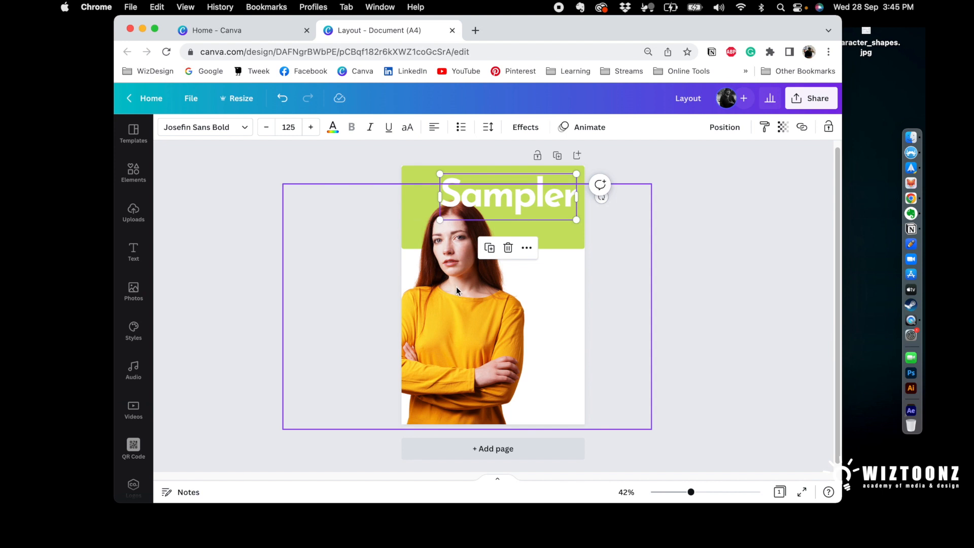
left_click(652, 208)
Send the Sampler heading one layer backward, behind the woman's photo
left_click(543, 197)
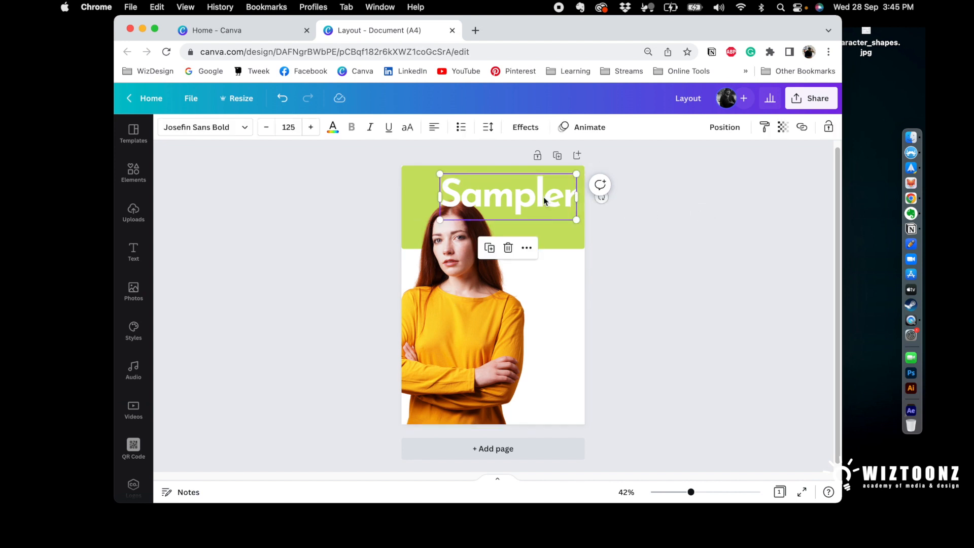
left_click(726, 128)
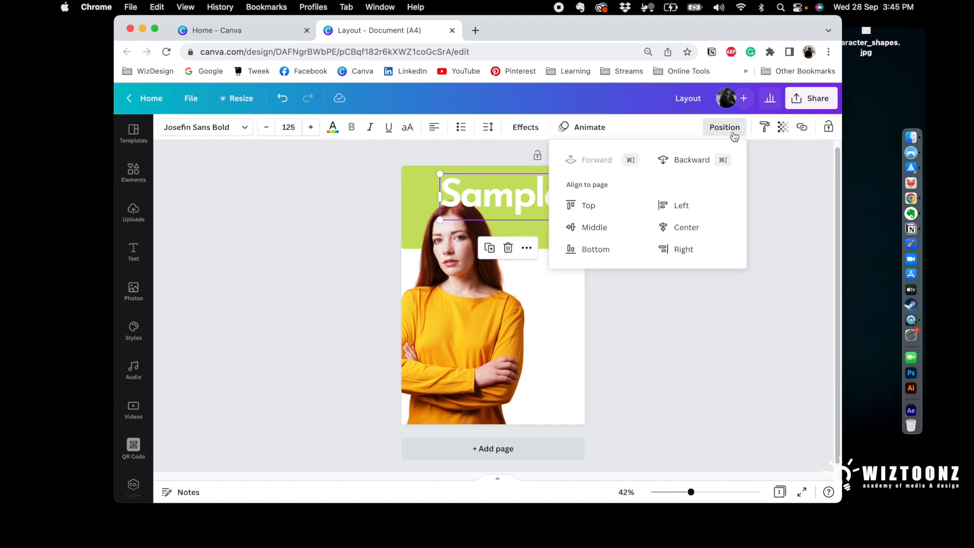
left_click(682, 160)
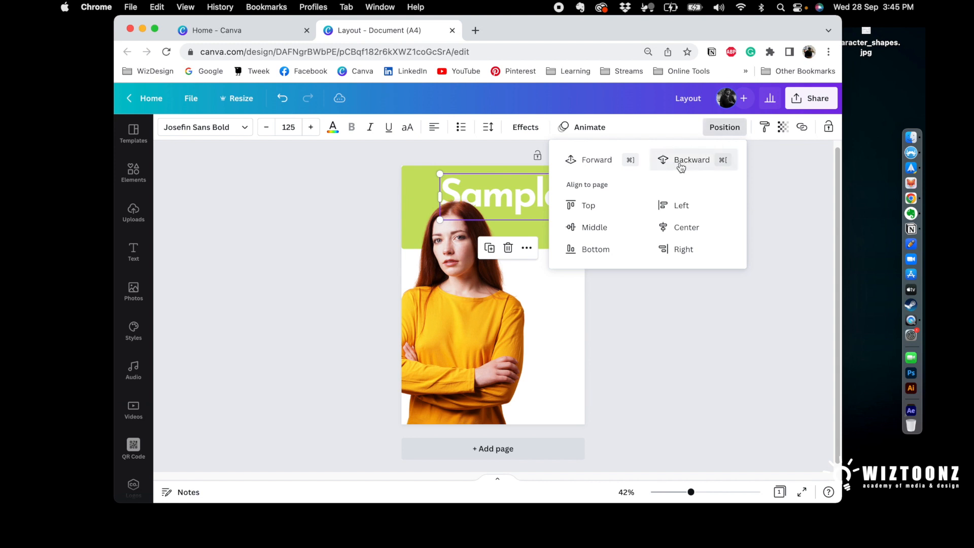
Enlarge the Sampler heading to font size 148 and centre it horizontally near the top of the green rectangle
left_click_drag(440, 220, 415, 230)
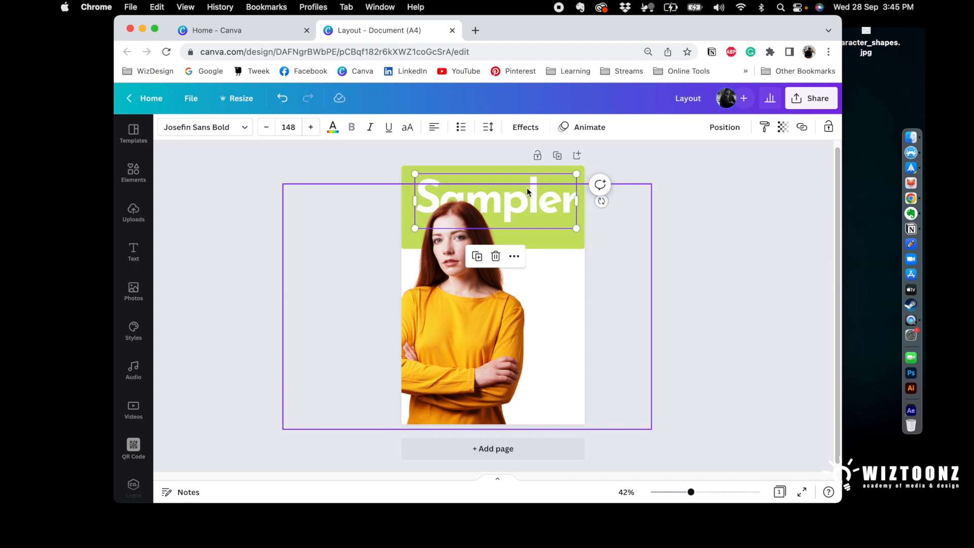
left_click_drag(528, 192, 525, 188)
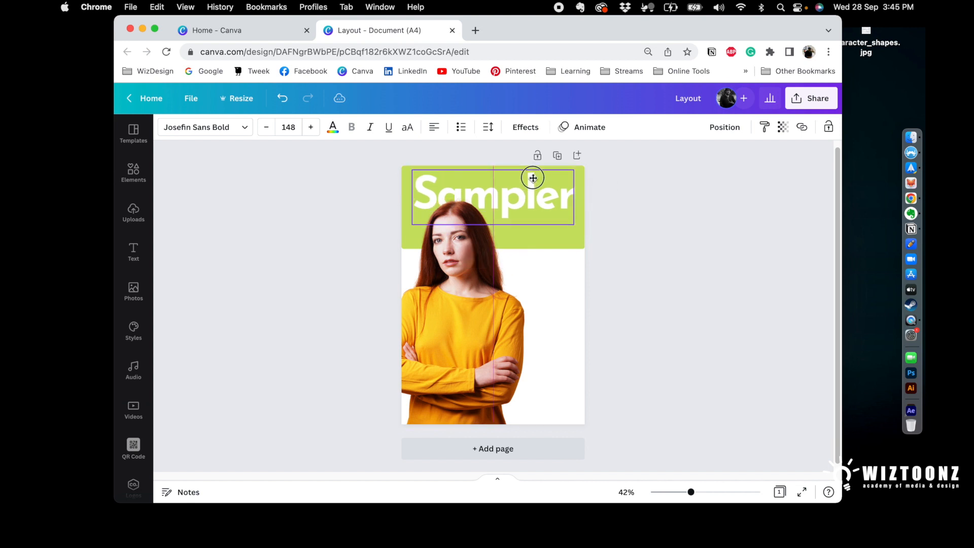
left_click(676, 204)
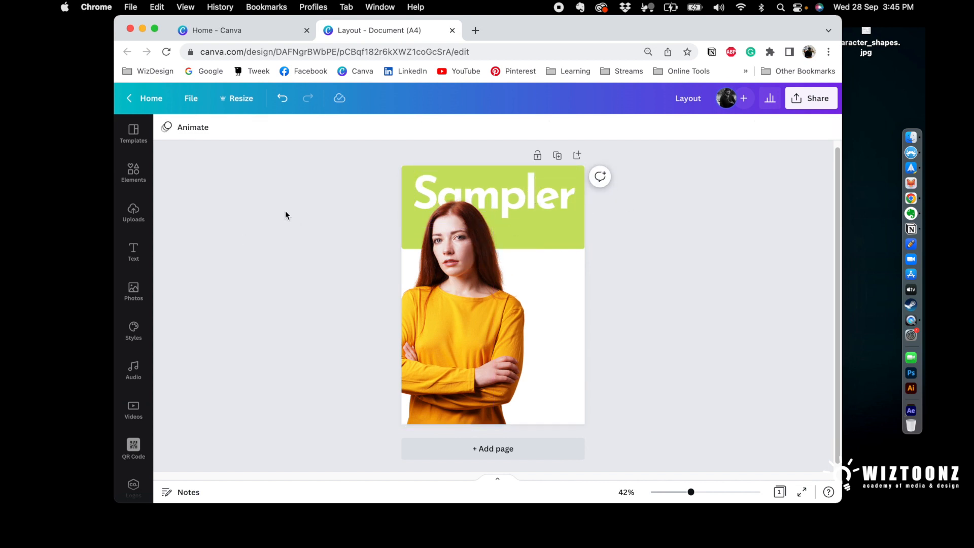
Add a body text box in the white area beside the woman's face and set its text colour to black
left_click(142, 255)
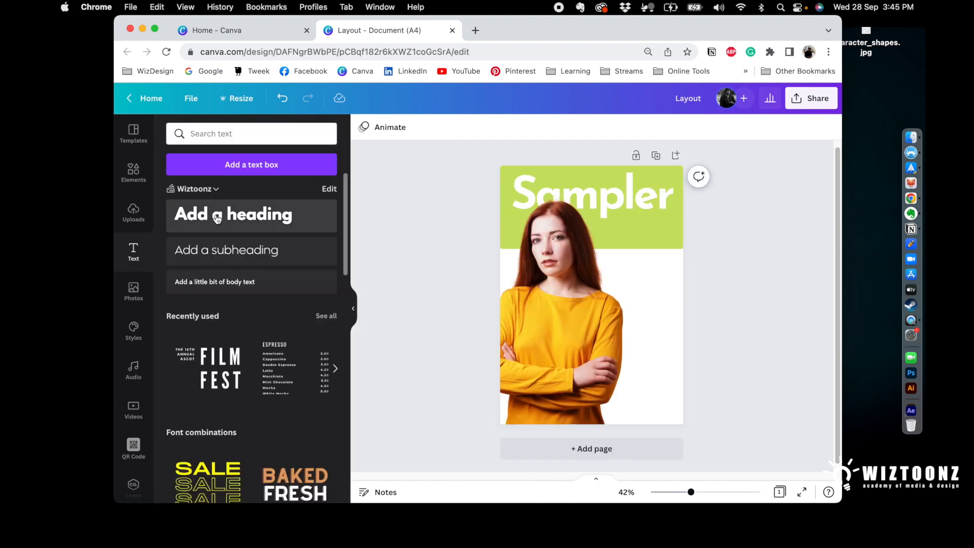
left_click(206, 287)
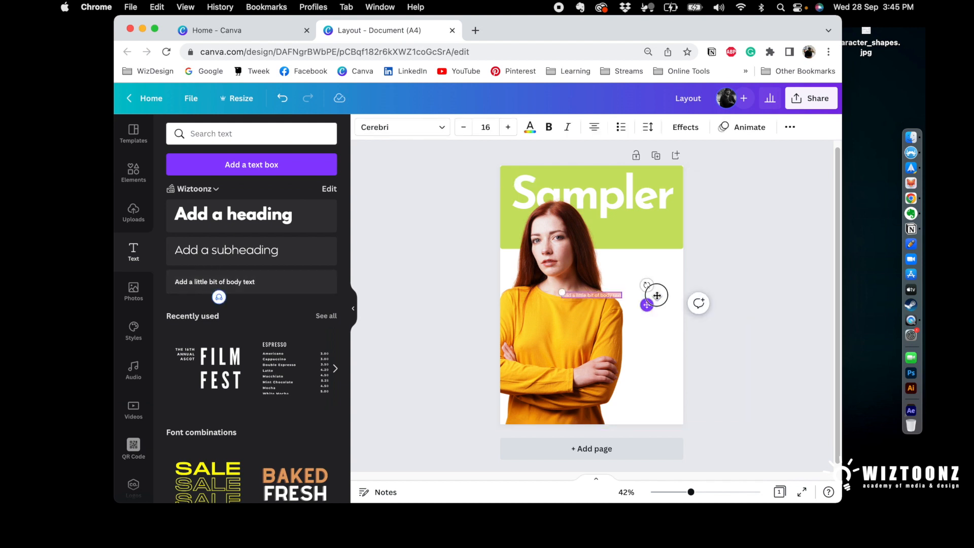
left_click_drag(653, 294, 689, 272)
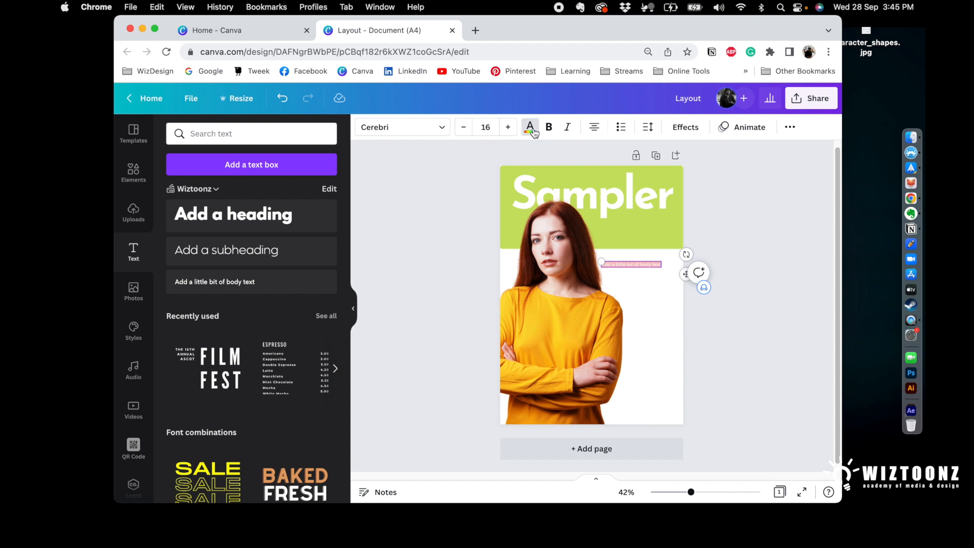
left_click(530, 127)
left_click(209, 186)
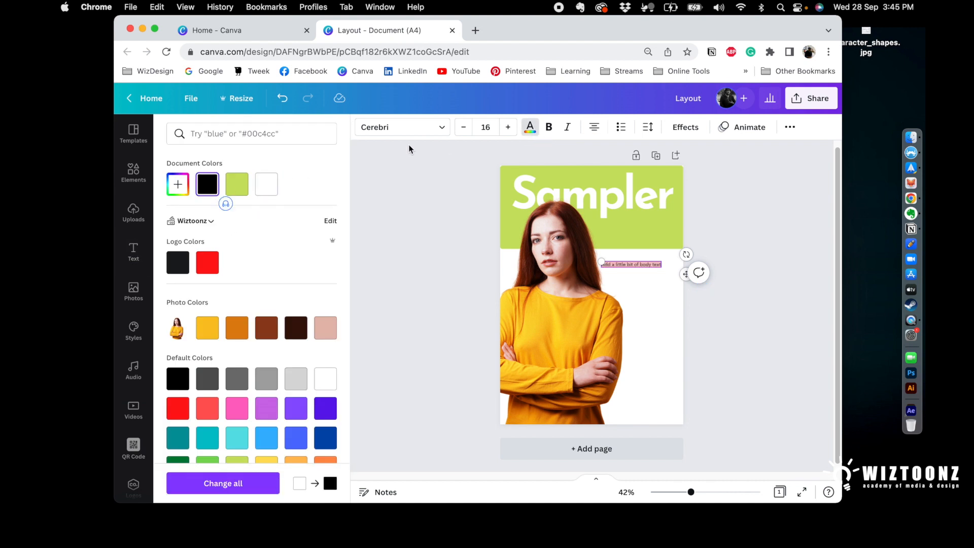
left_click(415, 216)
Replace the body text with the Lorem Ipsum passage "It is a long established fact..." and narrow its box into a column beside the woman
left_click(651, 266)
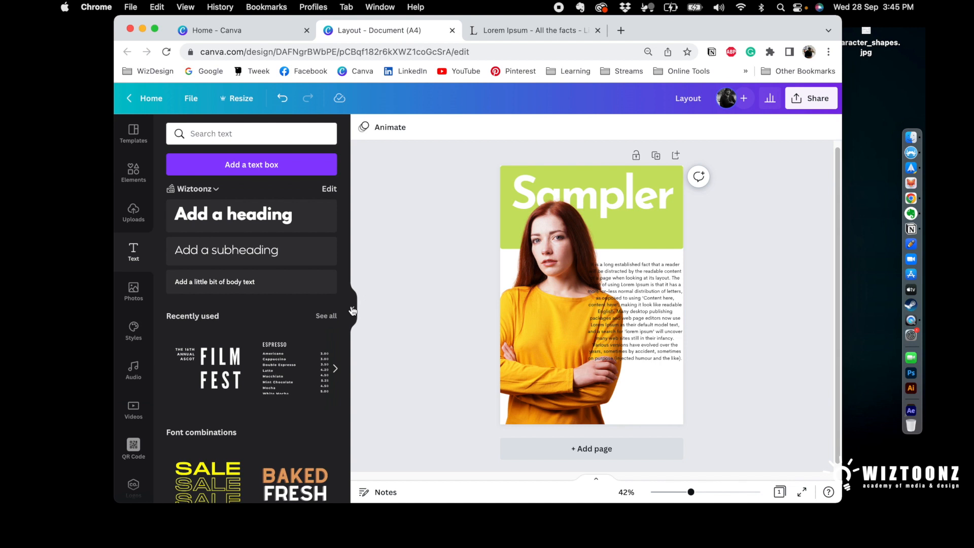
left_click(353, 309)
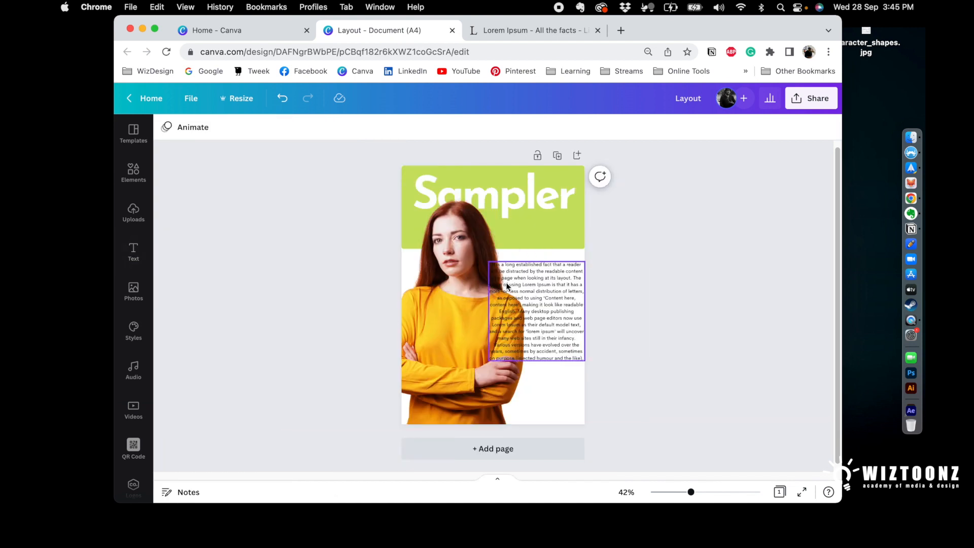
left_click(500, 286)
left_click_drag(488, 311, 552, 295)
left_click(377, 307)
left_click(460, 327)
left_click(561, 322)
left_click_drag(561, 321, 573, 323)
Cycle through the alignment options for the Lorem Ipsum column, ending with left alignment
left_click(434, 129)
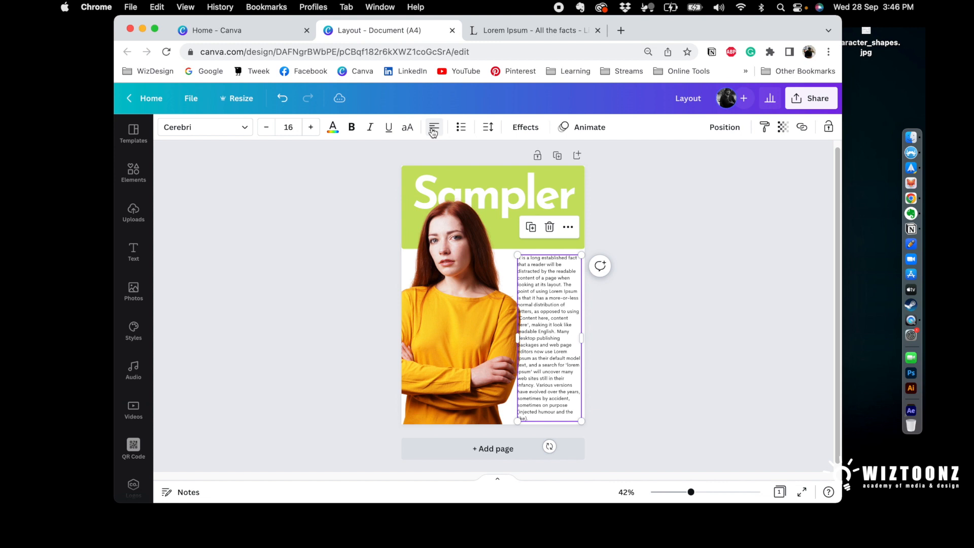
left_click(434, 129)
left_click(434, 129)
left_click(433, 129)
left_click(434, 129)
left_click(674, 287)
Shift the Lorem Ipsum column to the page's right edge and move the woman slightly further left
left_click(561, 320)
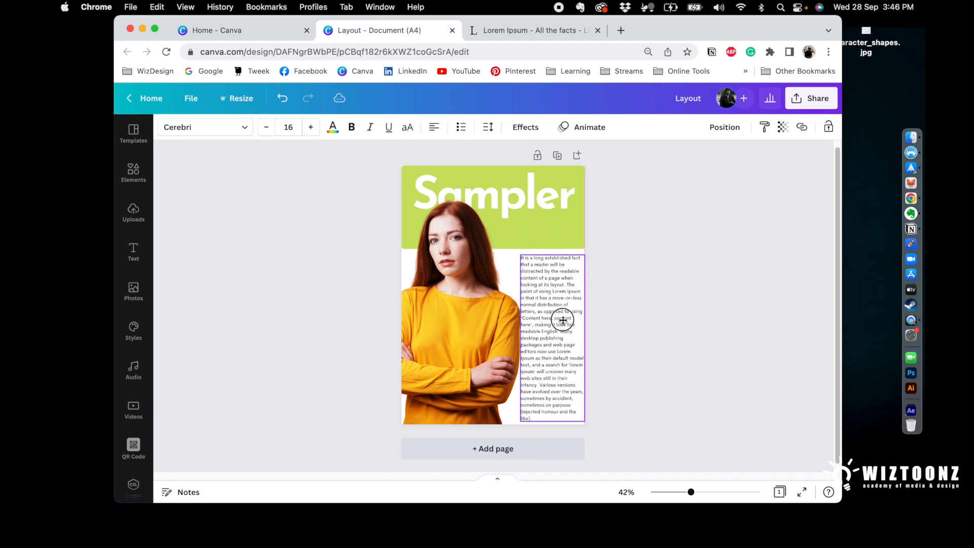
left_click_drag(561, 320, 564, 320)
left_click(413, 325)
left_click_drag(475, 338, 463, 337)
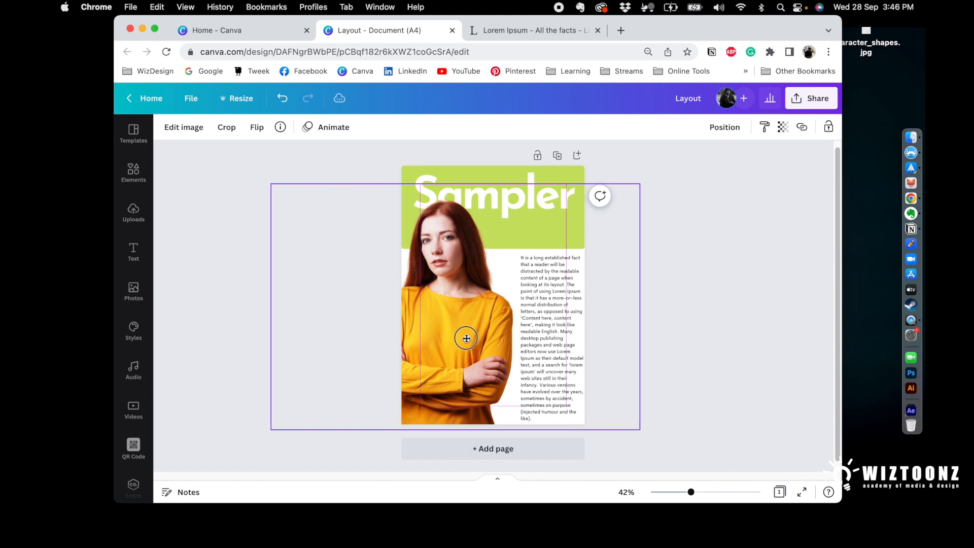
Move the Lorem Ipsum column slightly left and up so it sits between the woman and the page's right margin
left_click(554, 338)
left_click_drag(553, 338, 547, 339)
left_click(674, 326)
left_click(562, 381)
left_click(628, 346)
left_click(567, 335)
left_click_drag(567, 335, 567, 334)
left_click(677, 310)
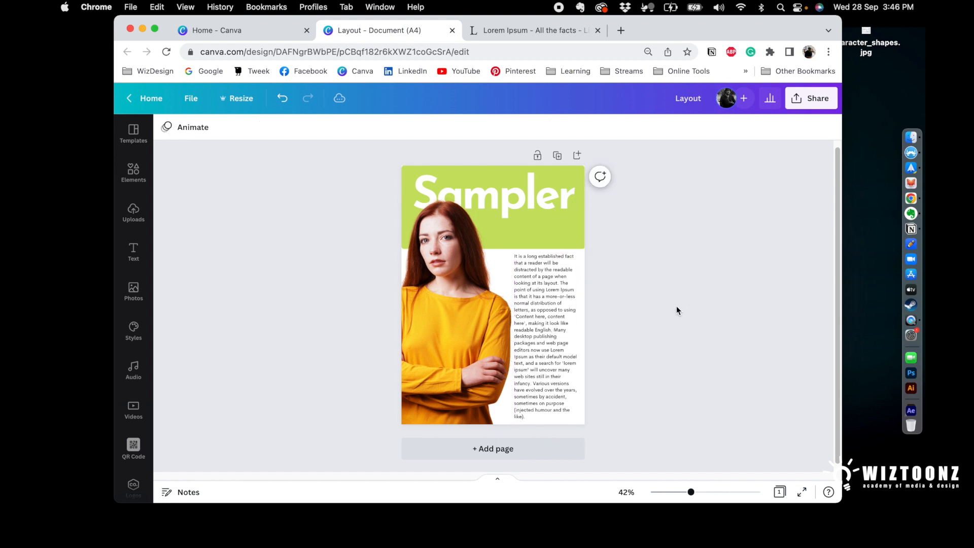
Slightly reduce the line spacing of the Lorem Ipsum column
left_click(557, 331)
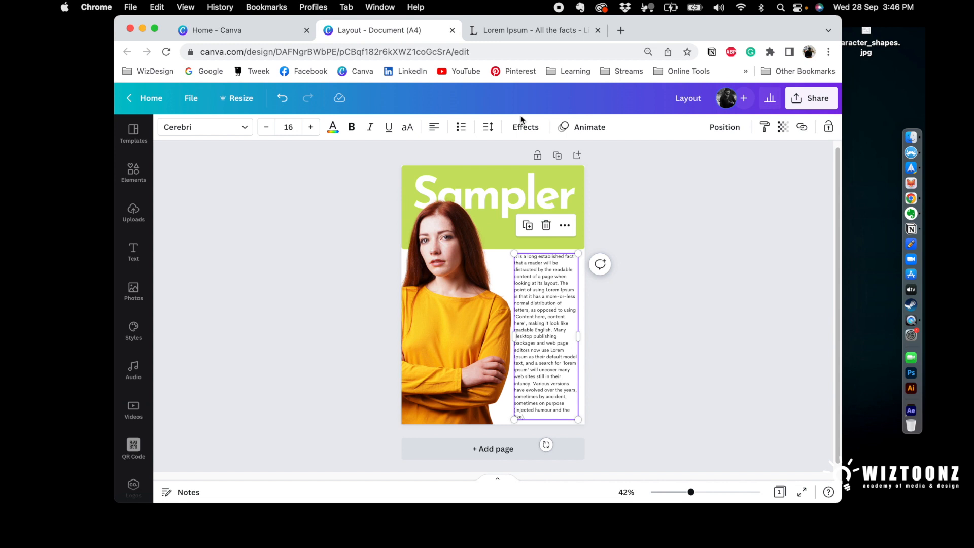
left_click(487, 127)
left_click_drag(557, 205, 548, 205)
left_click(649, 317)
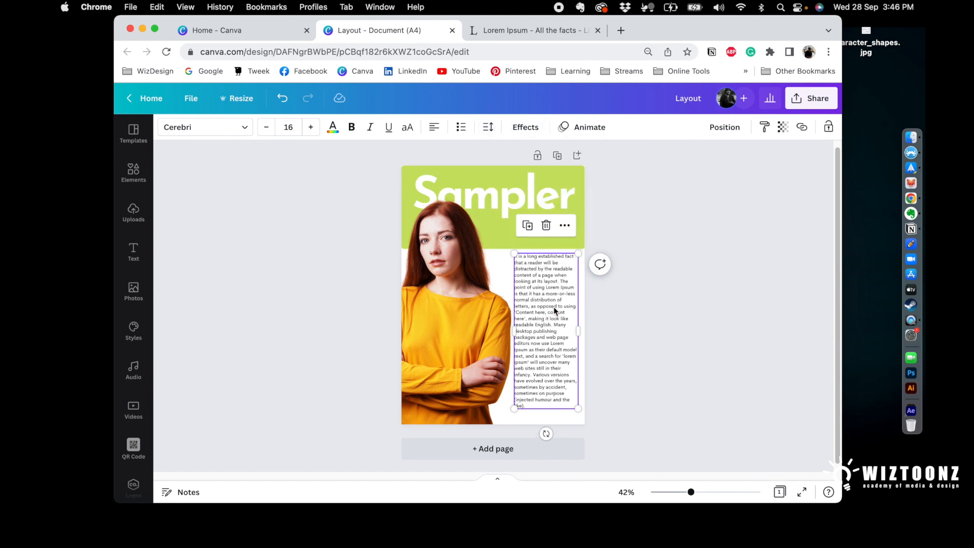
Shift the Lorem Ipsum column slightly down, leaving a larger gap below the green shape, and deselect it
left_click(667, 256)
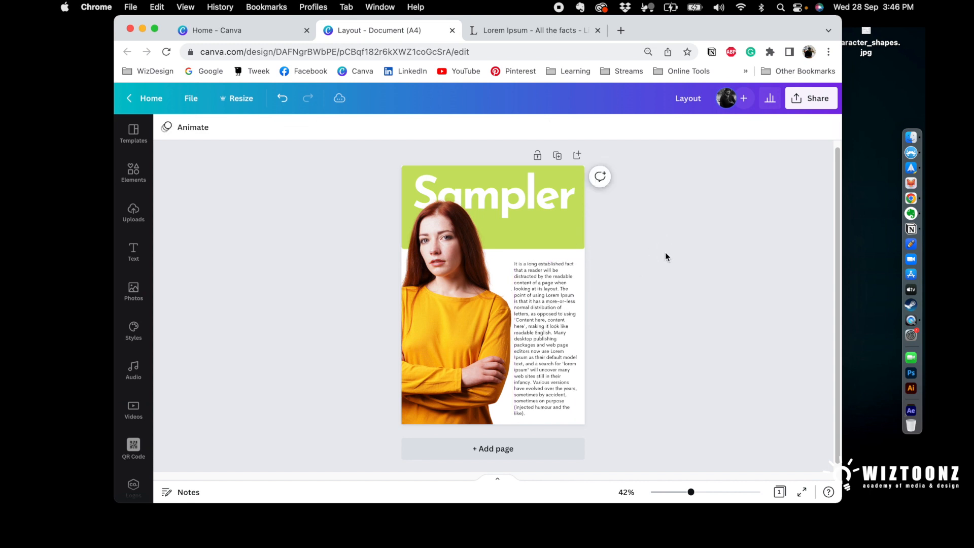
left_click_drag(268, 431, 635, 192)
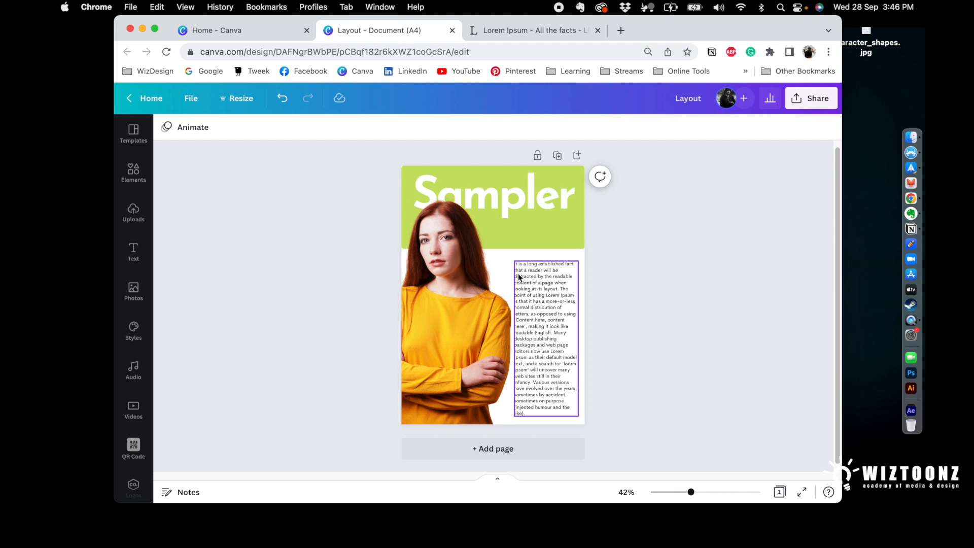
Open the download settings for the design and choose JPG as the file type
left_click(811, 98)
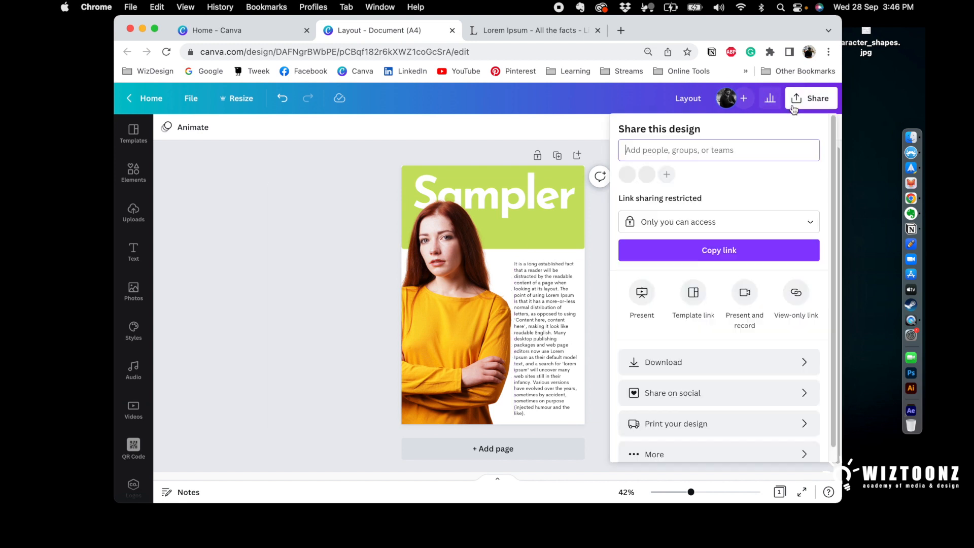
left_click(725, 379)
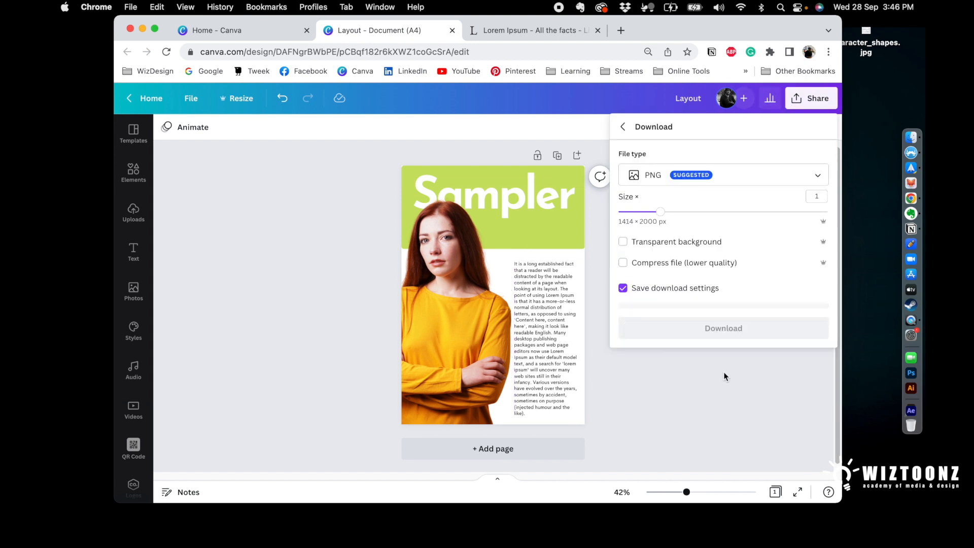
left_click(653, 178)
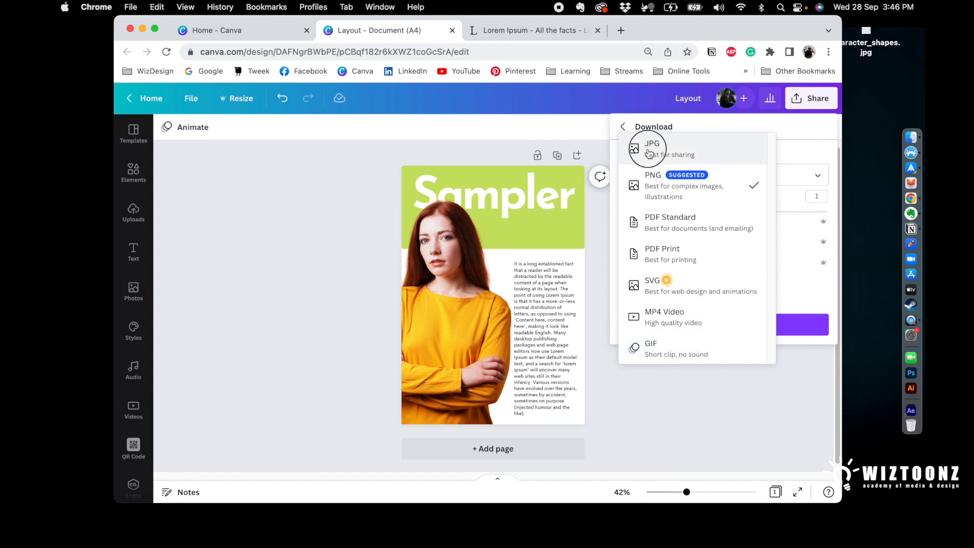
left_click(649, 153)
Try PDF Standard as the download file type and switch back to JPG
left_click(662, 177)
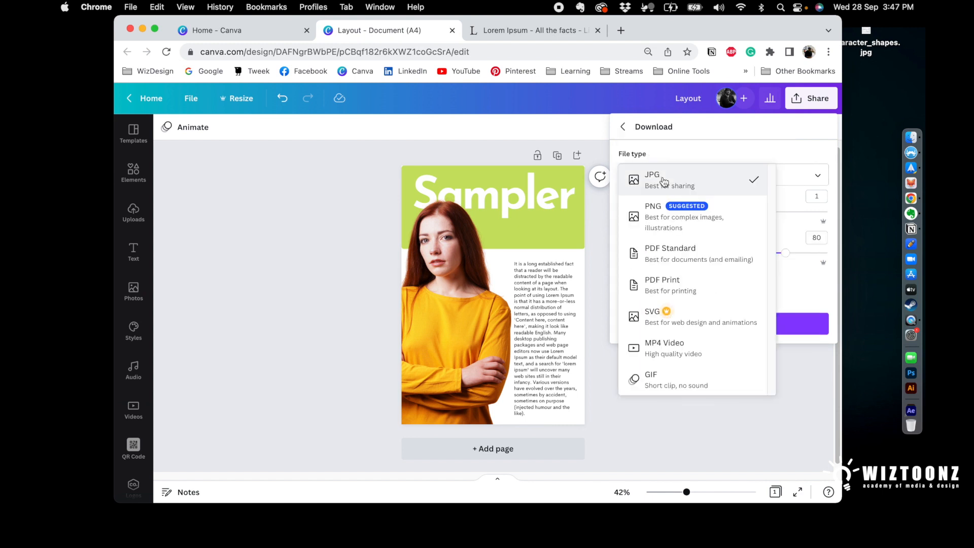
left_click(660, 251)
left_click(682, 182)
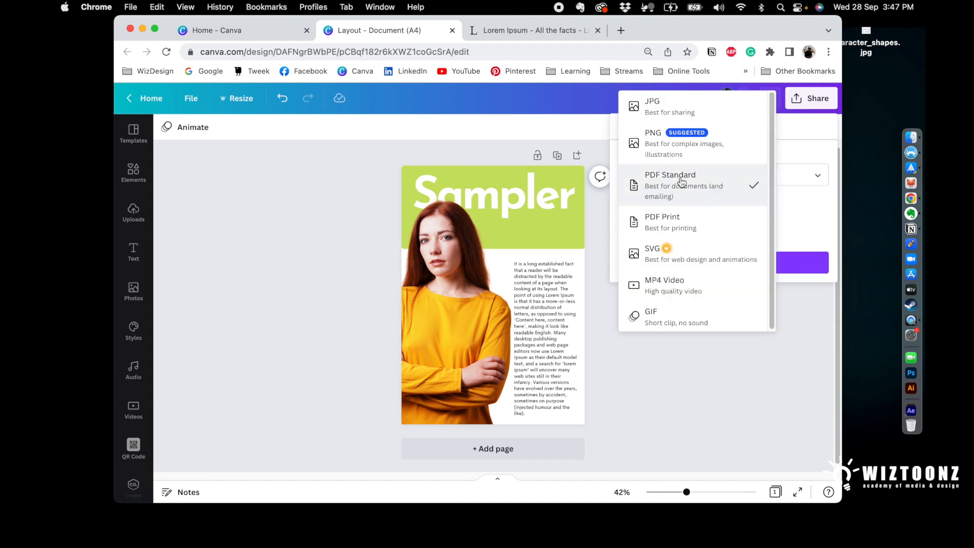
left_click(650, 109)
Download the page as a JPG and save it to the Desktop under the name Layout
left_click(697, 326)
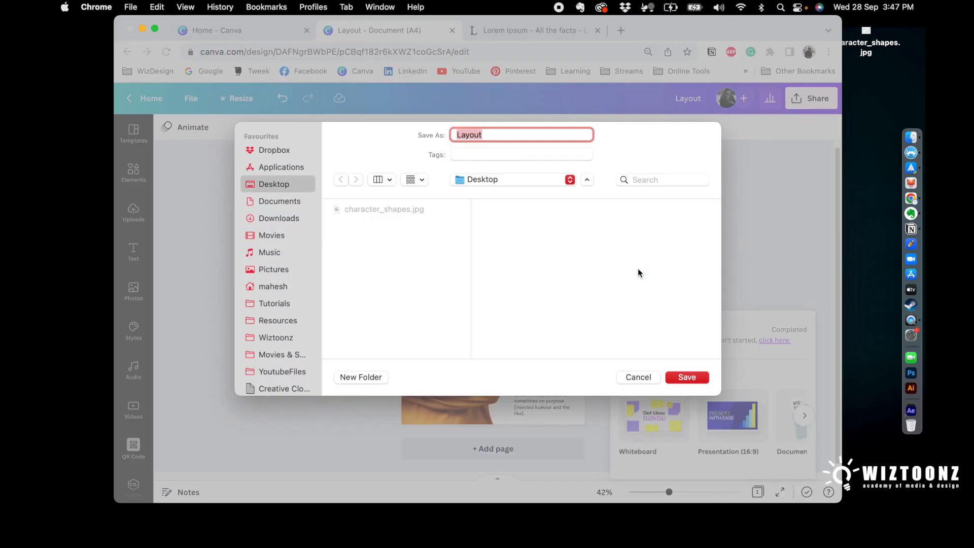
key("Return")
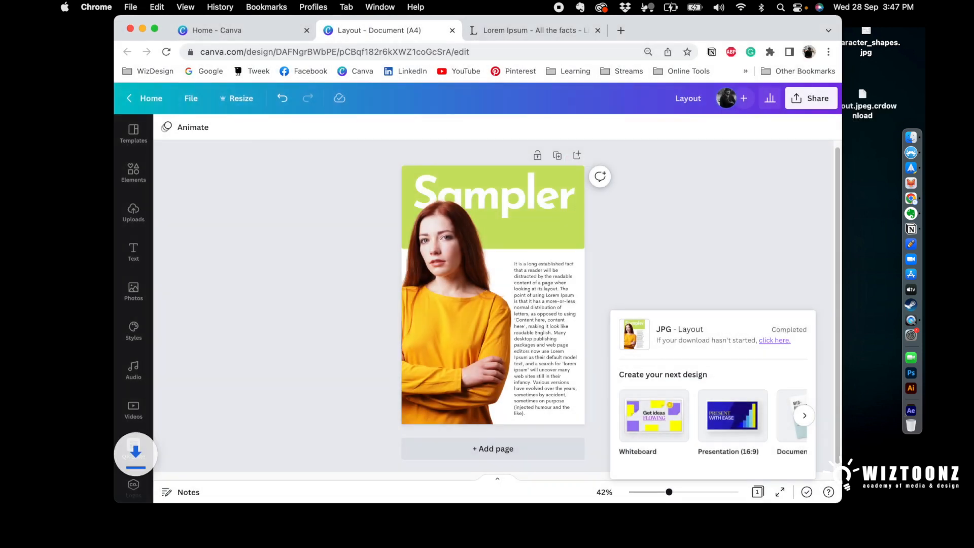